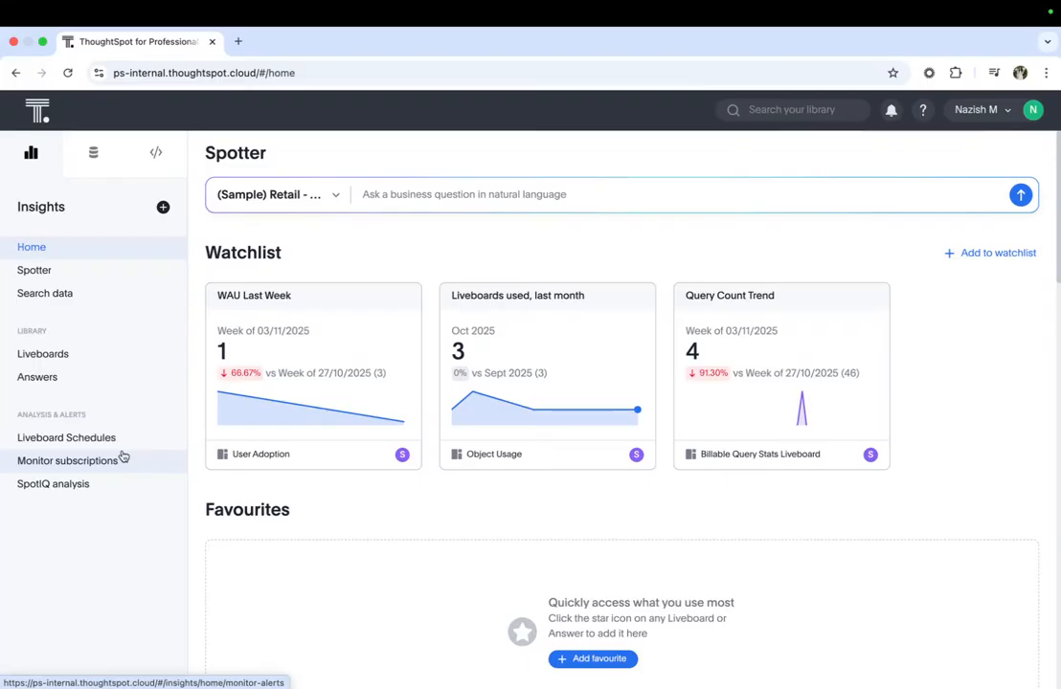
# - Open the ThoughtSpot Sync Liveboard and look over its charts
pyautogui.click(66, 356)
pyautogui.click(293, 268)
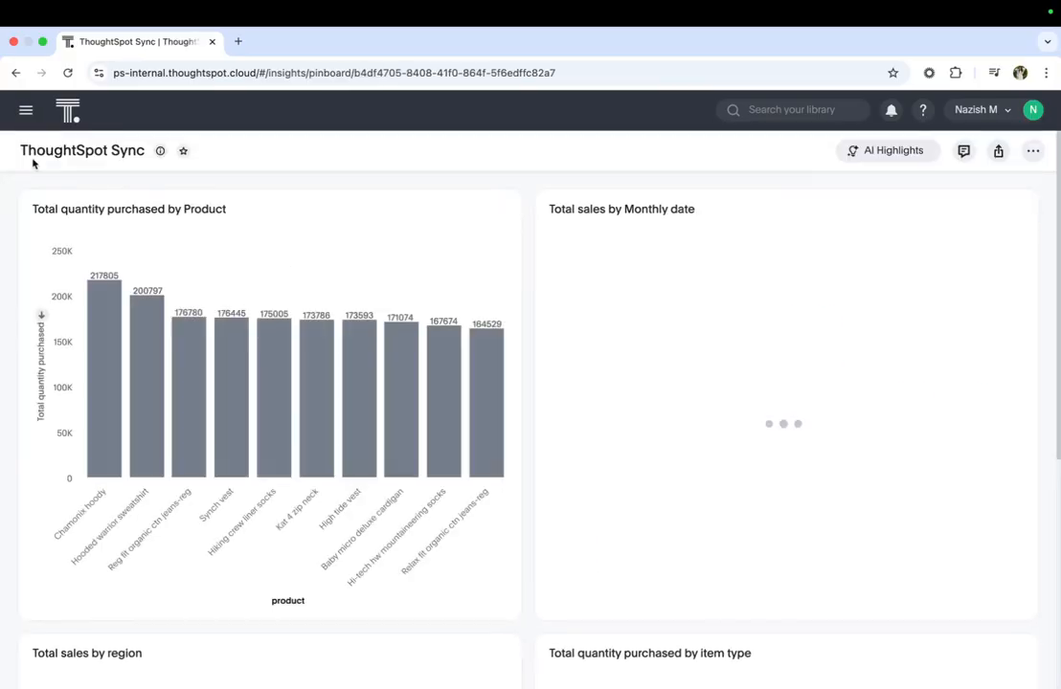
pyautogui.moveTo(19, 152); pyautogui.dragTo(143, 158)
pyautogui.click(259, 145)
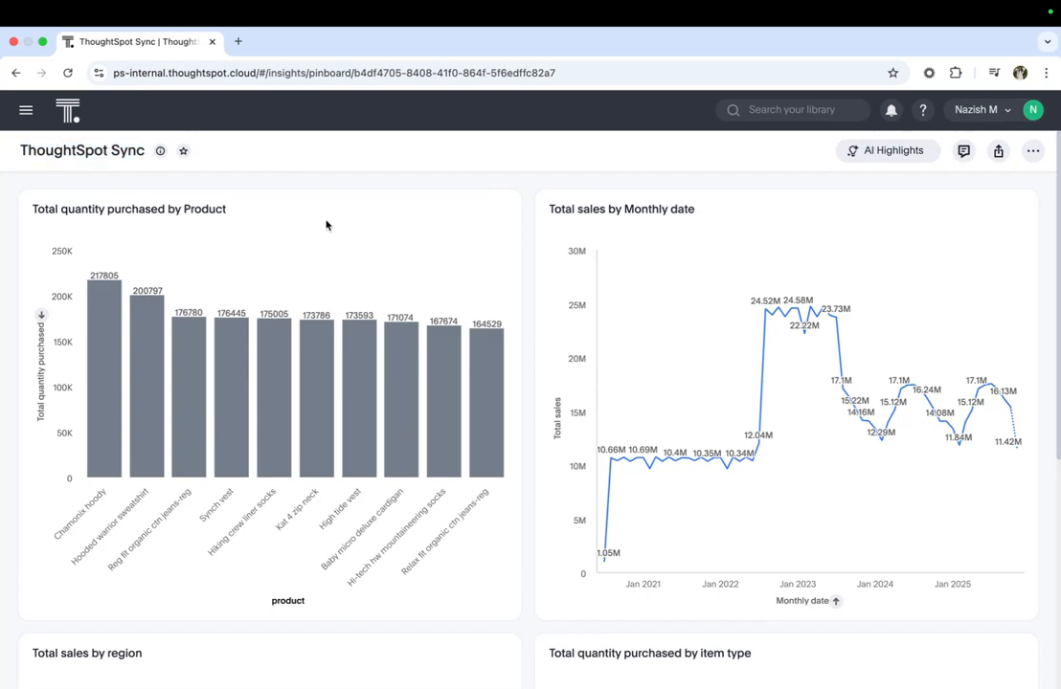
pyautogui.scroll(-5, 392, 431)
pyautogui.scroll(5, 392, 434)
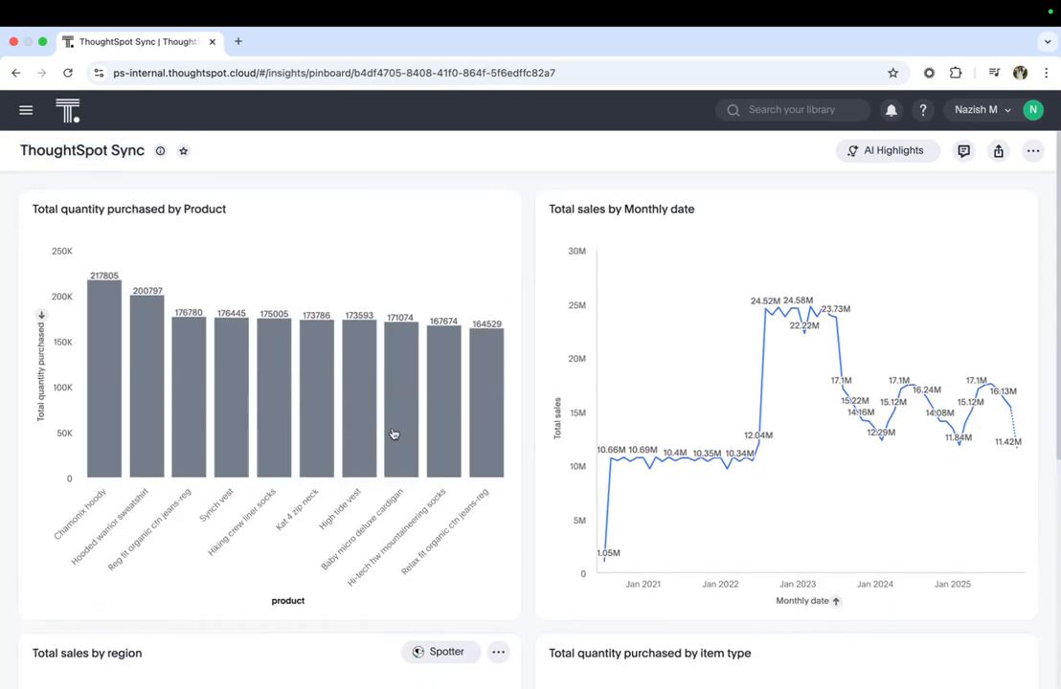
# - Start syncing the Total quantity purchased by Product chart to another app, choosing Slack as the destination
pyautogui.click(498, 208)
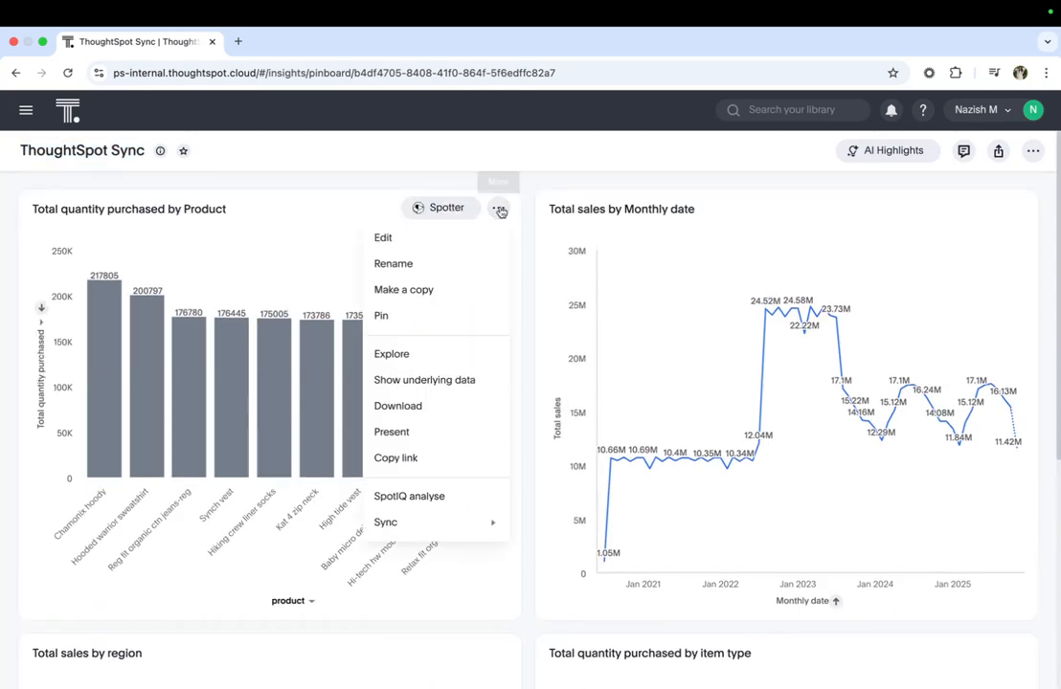
pyautogui.moveTo(397, 532)
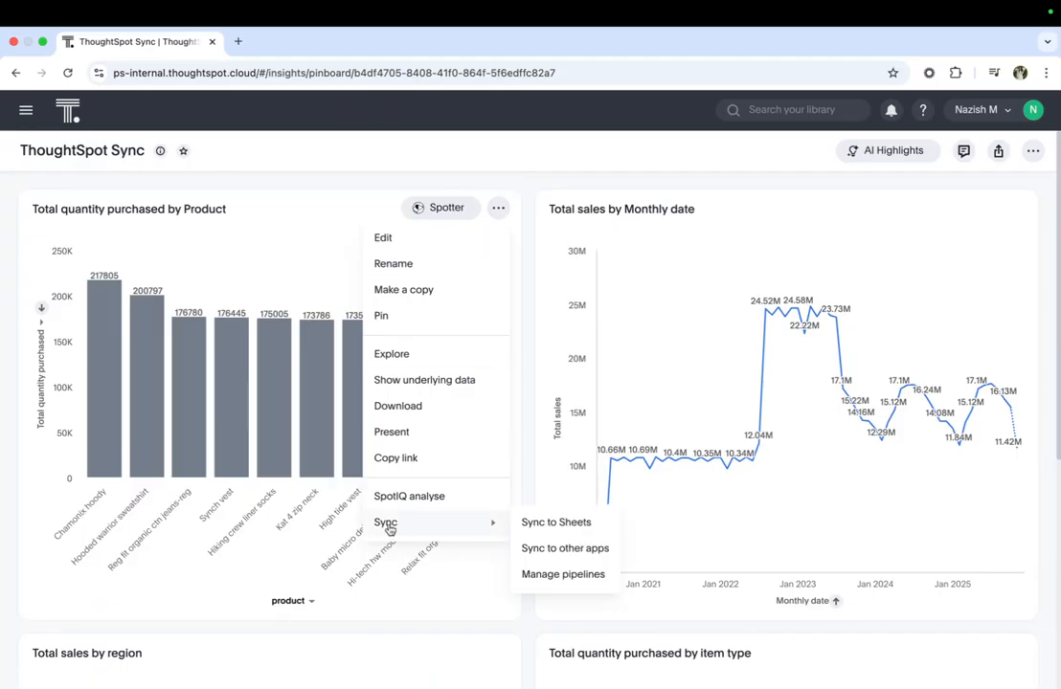
pyautogui.click(555, 549)
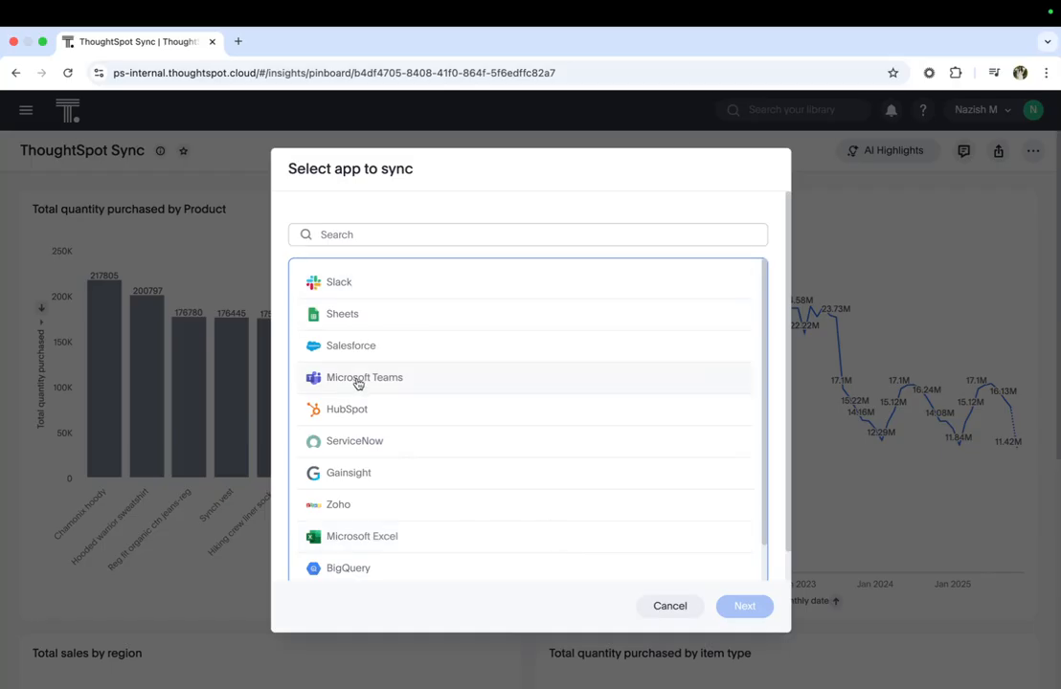
pyautogui.scroll(-1, 357, 383)
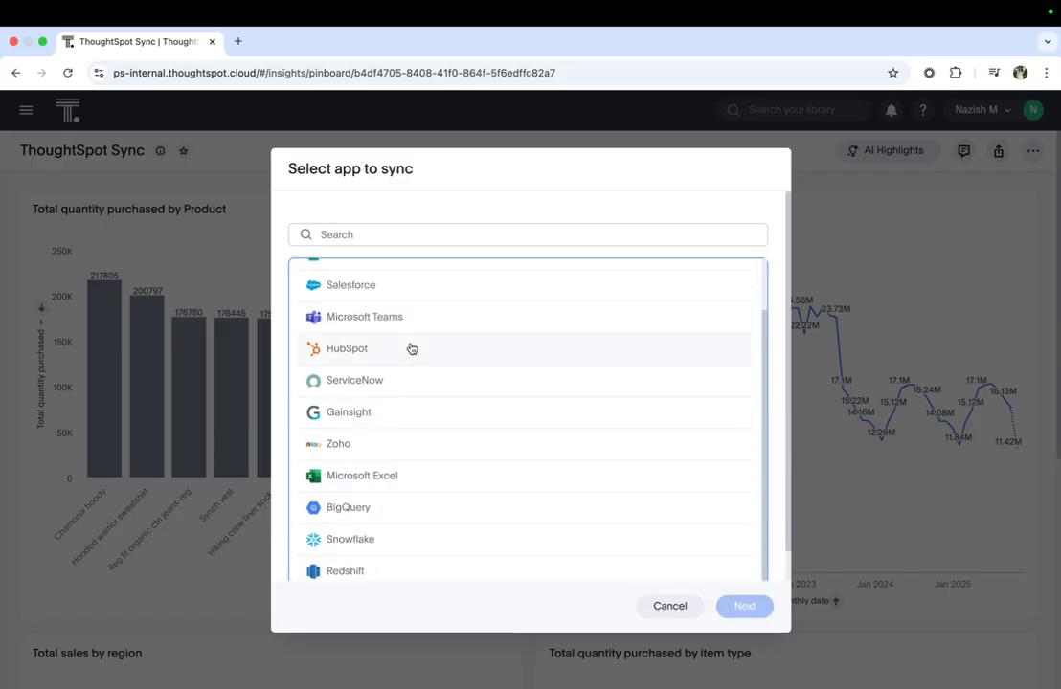
pyautogui.scroll(1, 438, 432)
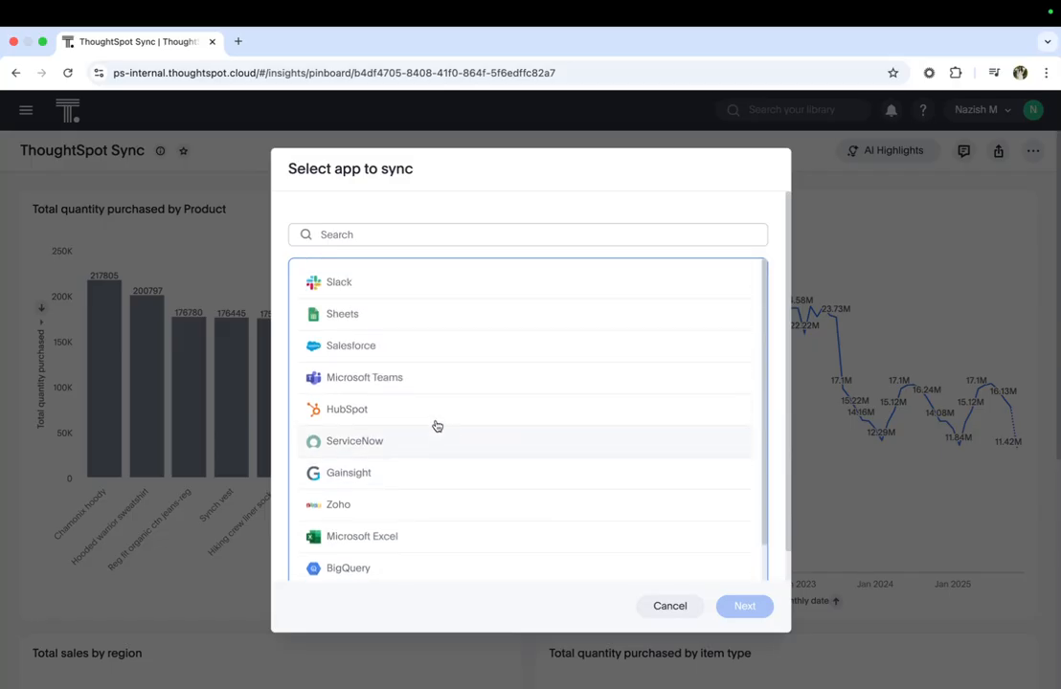
pyautogui.click(347, 284)
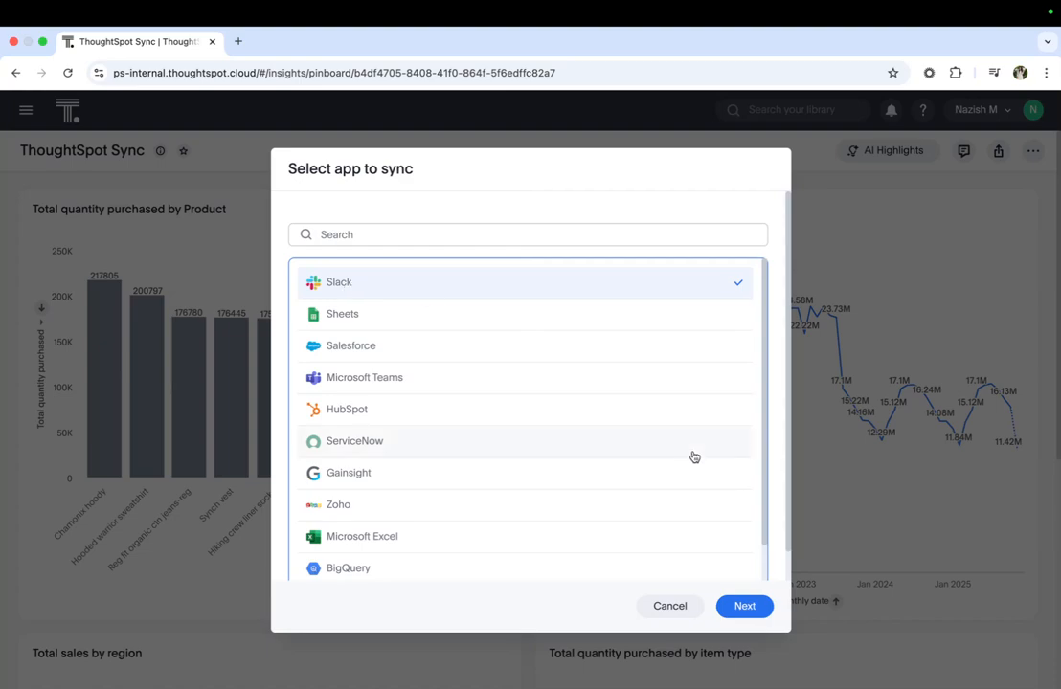
pyautogui.click(753, 608)
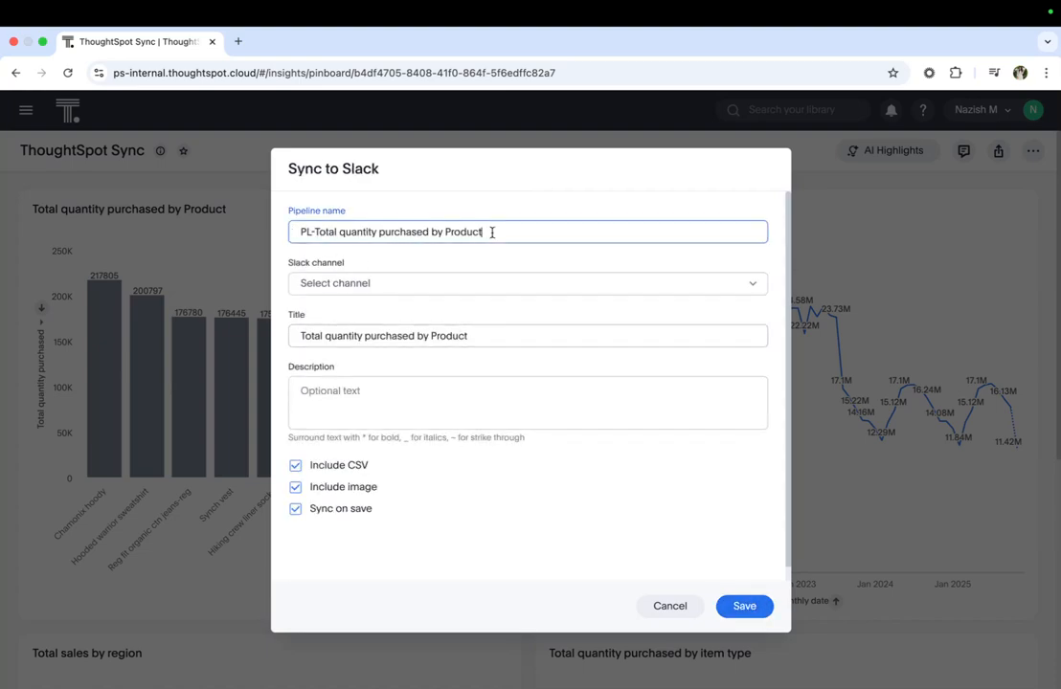
# - Keep the suggested pipeline name and set the Slack channel to test-sync-ts
pyautogui.moveTo(492, 231); pyautogui.dragTo(303, 232)
pyautogui.click(548, 234)
pyautogui.moveTo(298, 232); pyautogui.dragTo(508, 233)
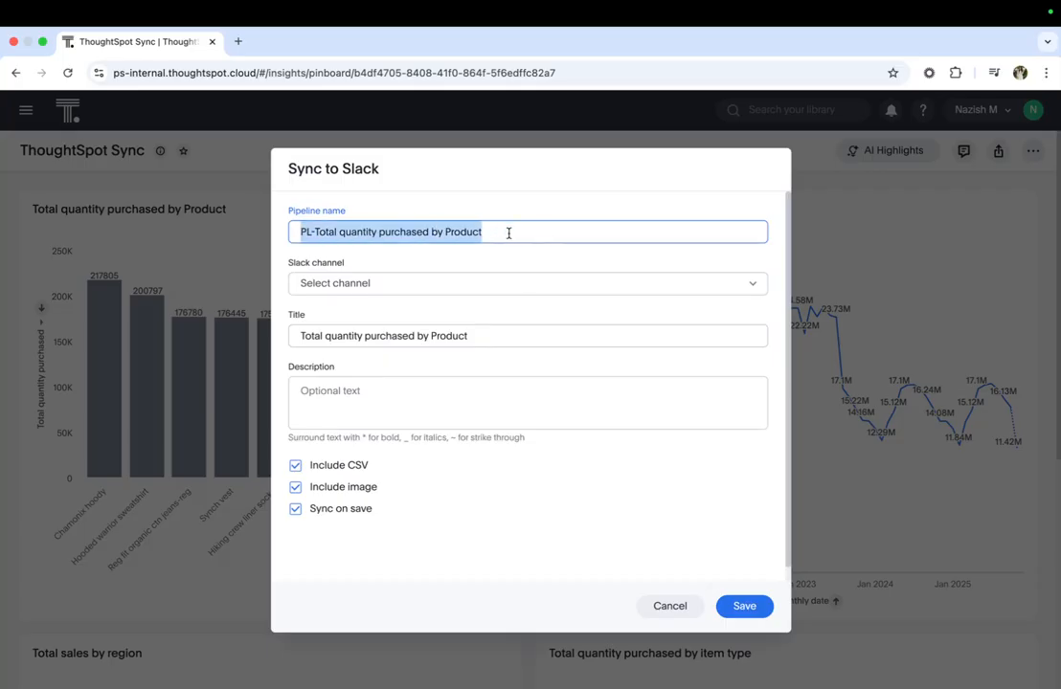
pyautogui.click(416, 285)
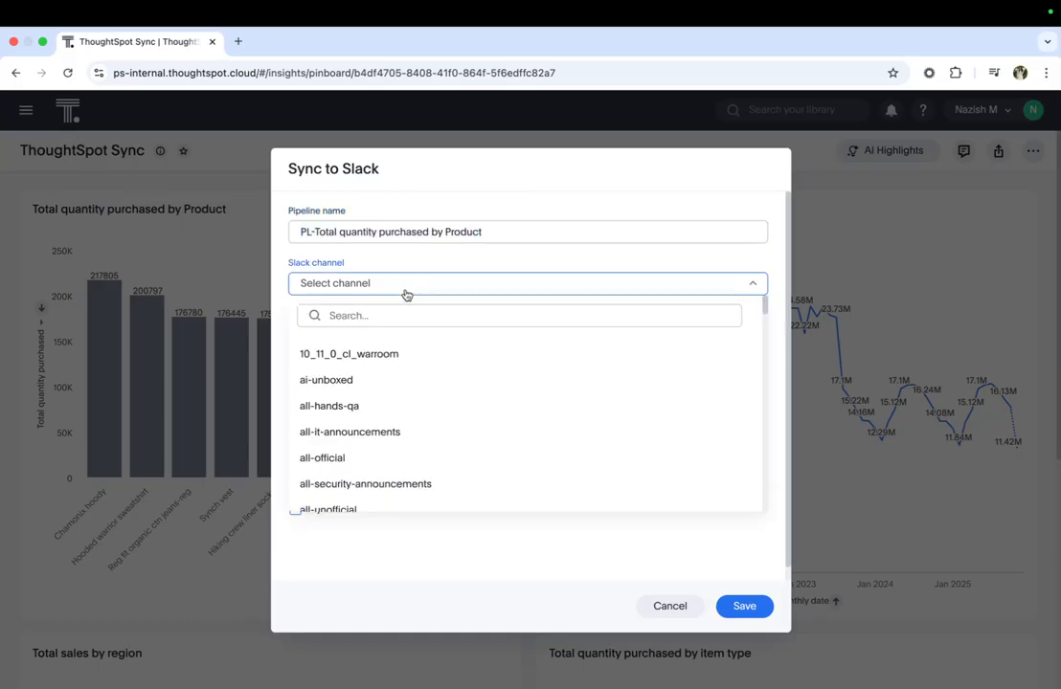
pyautogui.write('test')
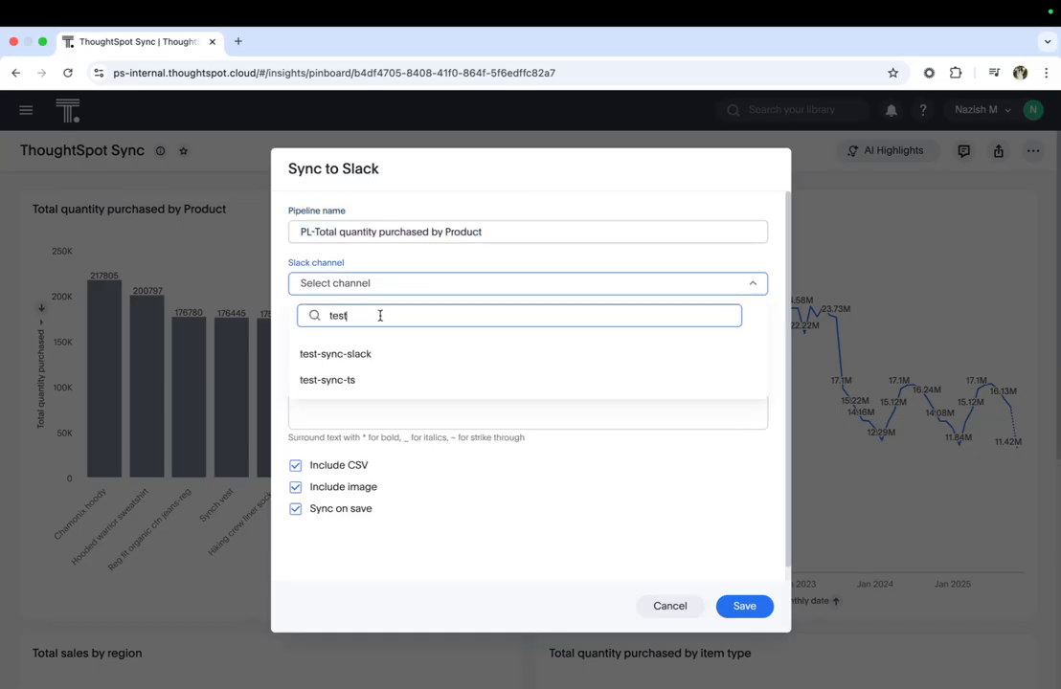
pyautogui.click(352, 382)
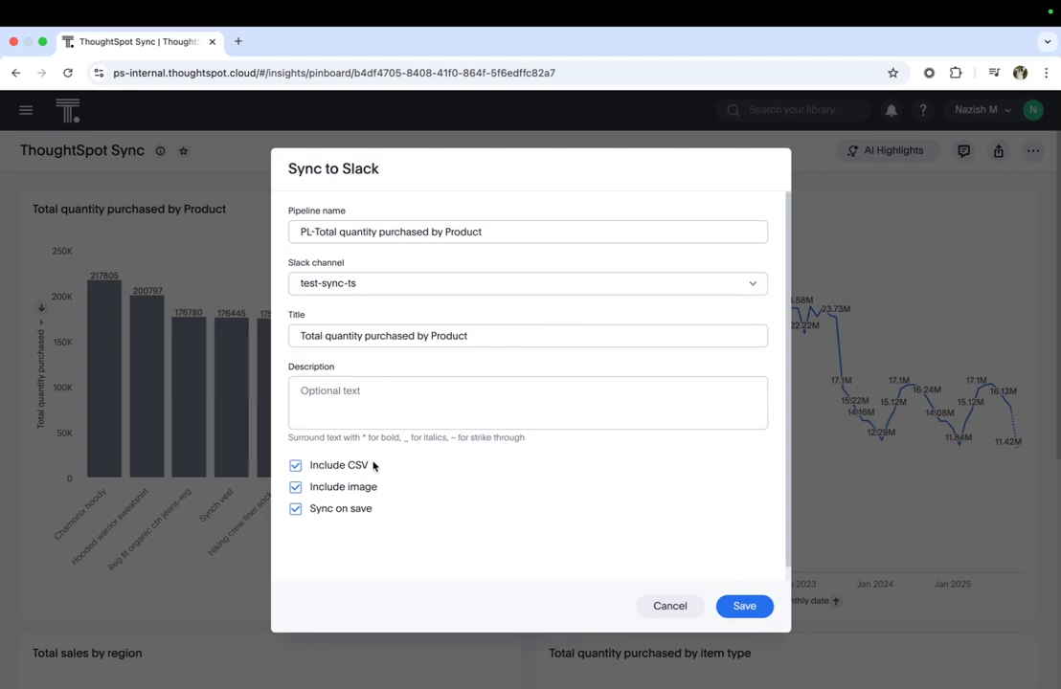
# - Save the Slack pipeline with Include CSV, Include image and Sync on save enabled
pyautogui.moveTo(372, 466); pyautogui.dragTo(310, 468)
pyautogui.click(384, 488)
pyautogui.moveTo(383, 488); pyautogui.dragTo(308, 490)
pyautogui.moveTo(373, 514); pyautogui.dragTo(310, 516)
pyautogui.click(323, 550)
pyautogui.click(298, 511)
pyautogui.click(297, 510)
pyautogui.click(752, 608)
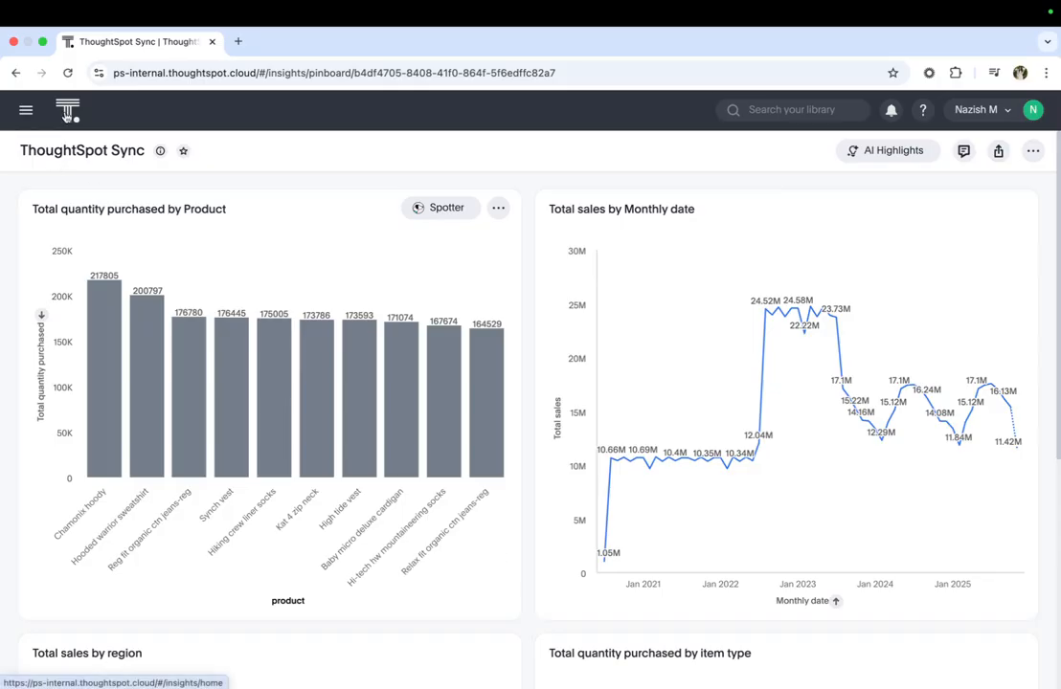
# - Review the existing sync pipelines of the Total quantity purchased by Product chart, then close the list
pyautogui.click(498, 208)
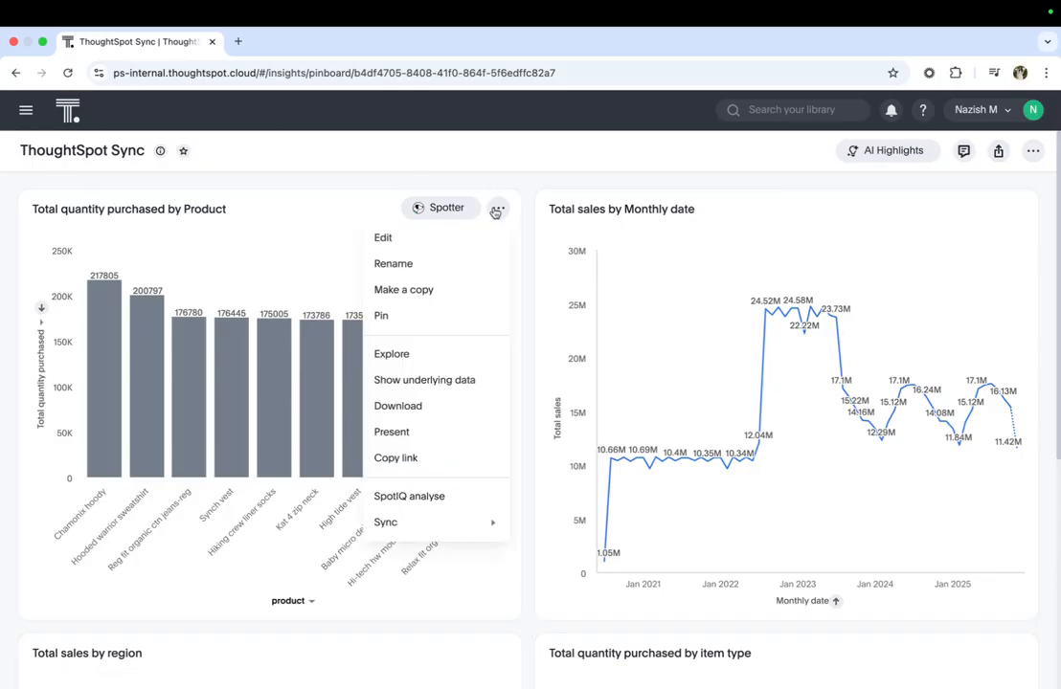
pyautogui.moveTo(403, 521)
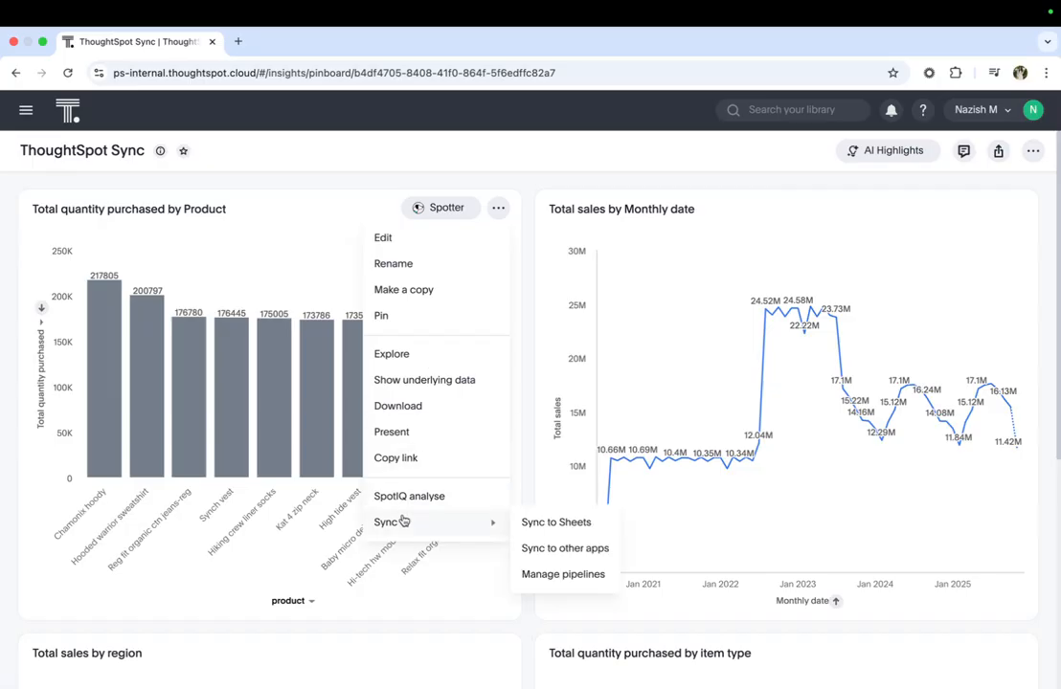
pyautogui.click(551, 575)
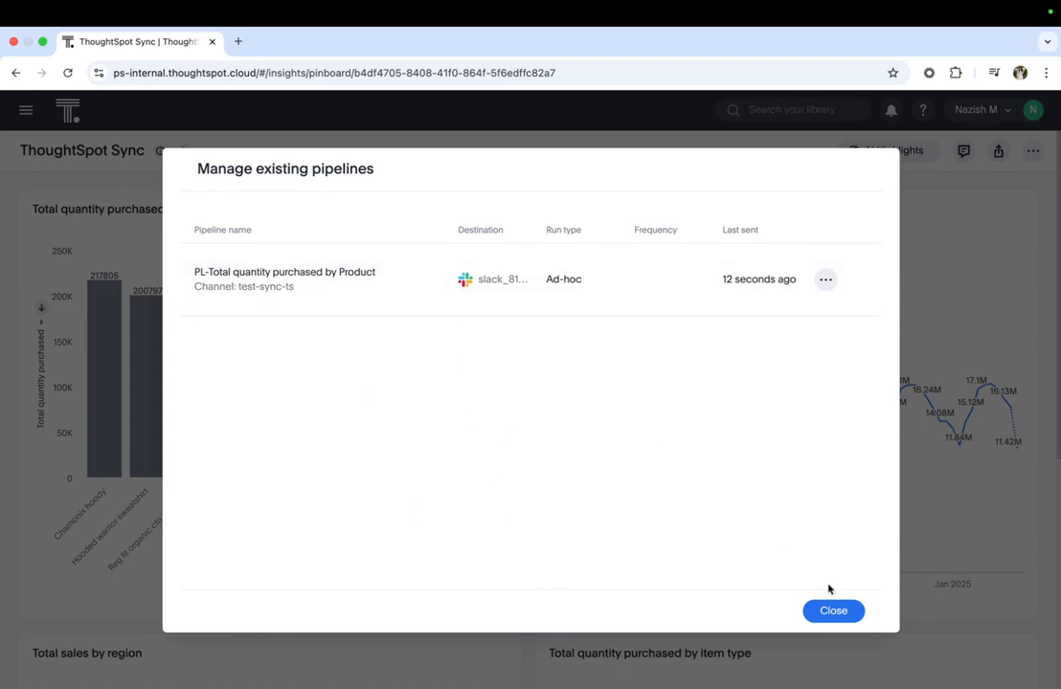
pyautogui.click(833, 612)
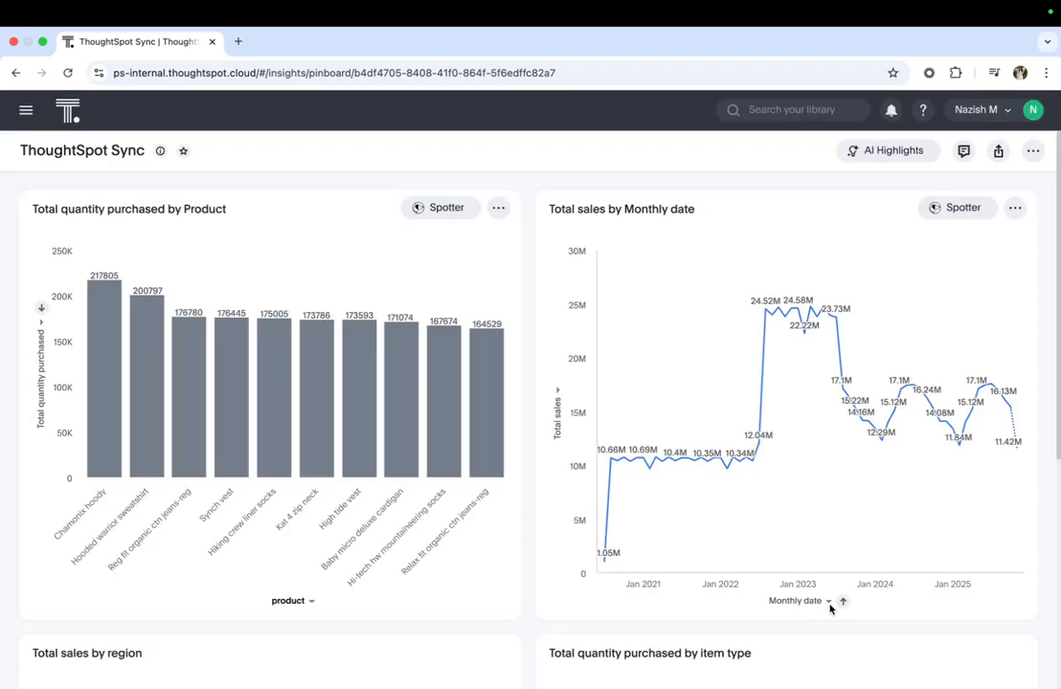
# - Go to Sync in the Data workspace and view the run history of the Total quantity purchased by Product pipeline
pyautogui.click(75, 114)
pyautogui.click(92, 155)
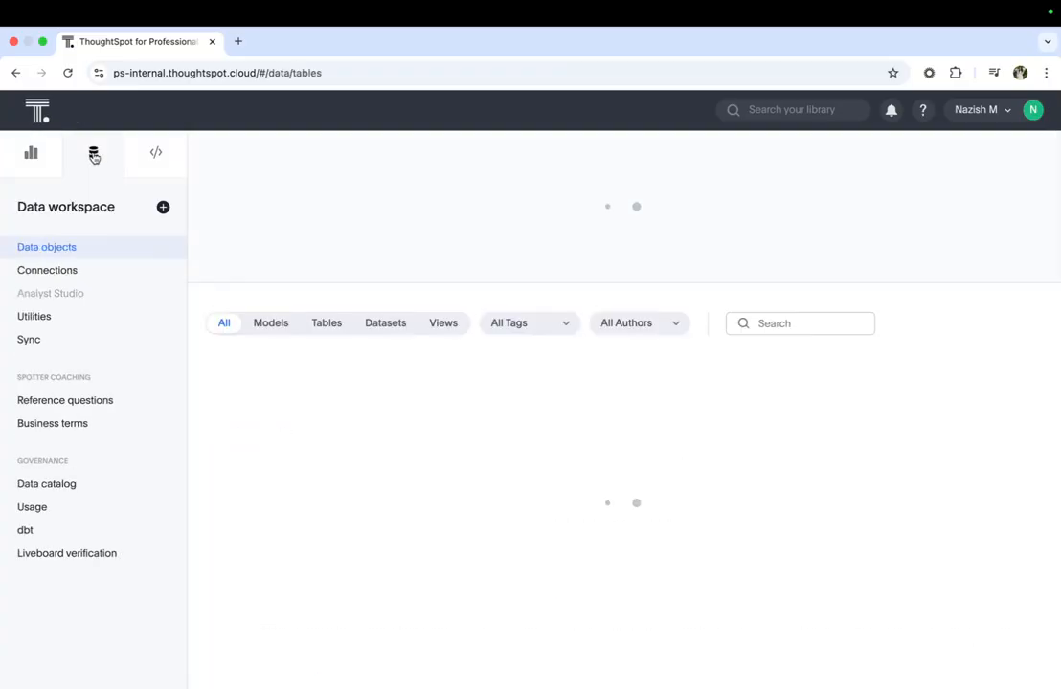
pyautogui.click(42, 341)
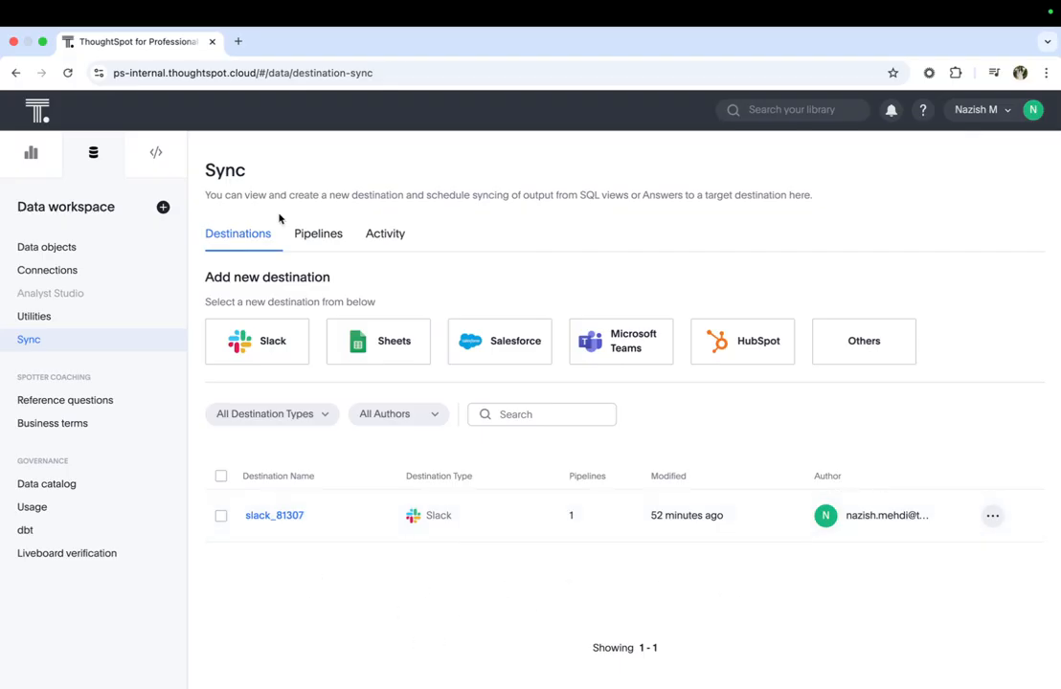
pyautogui.click(315, 243)
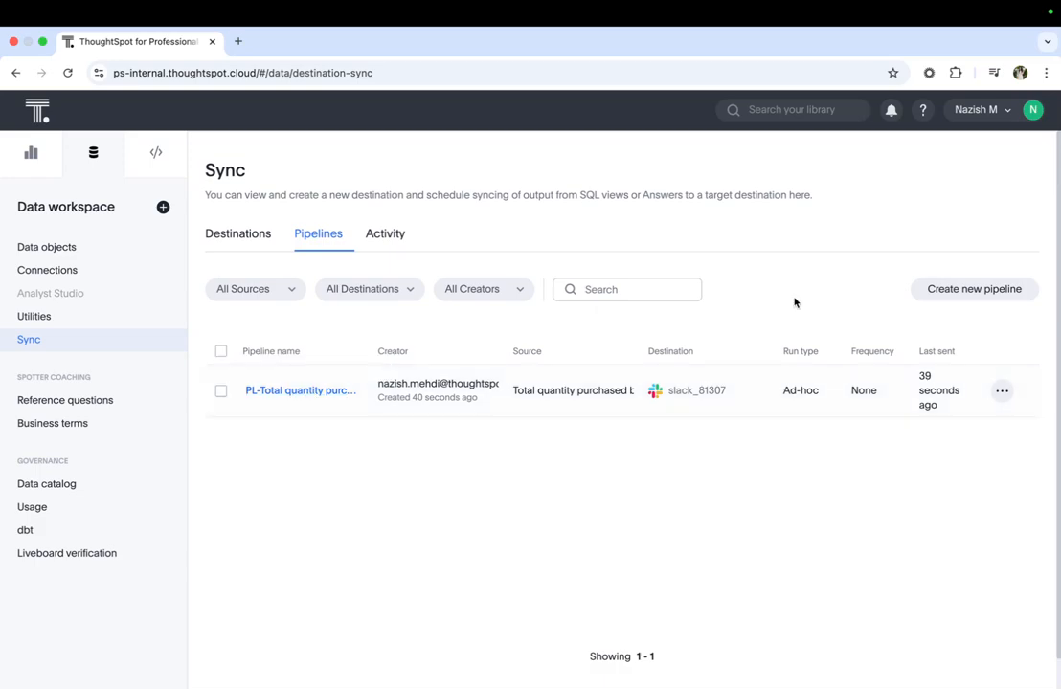
pyautogui.click(1001, 391)
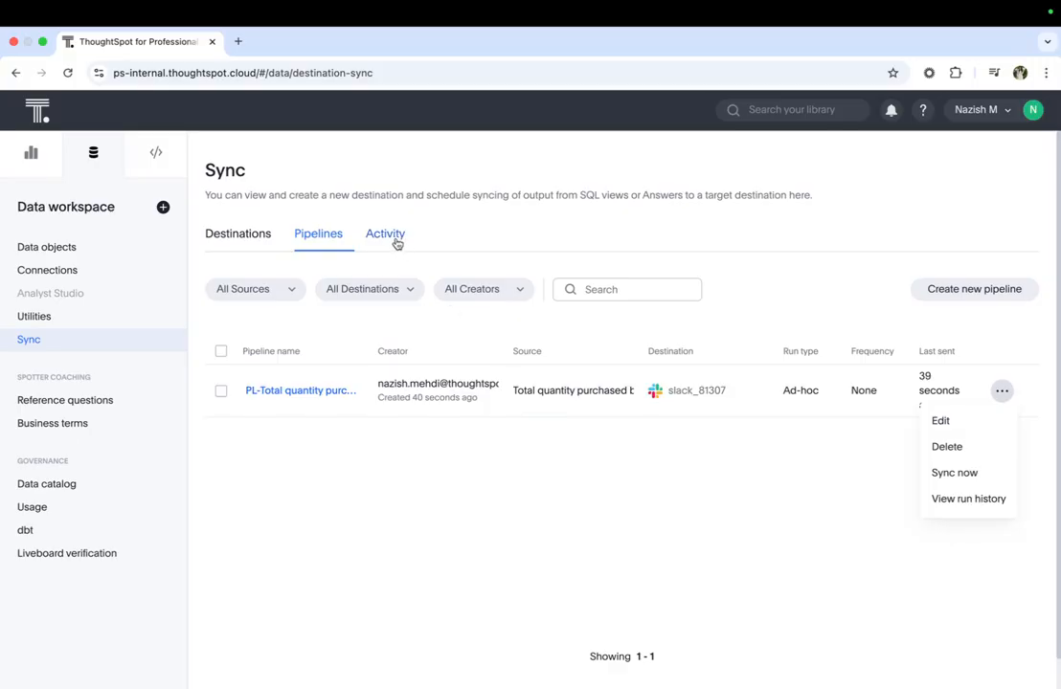
pyautogui.click(943, 498)
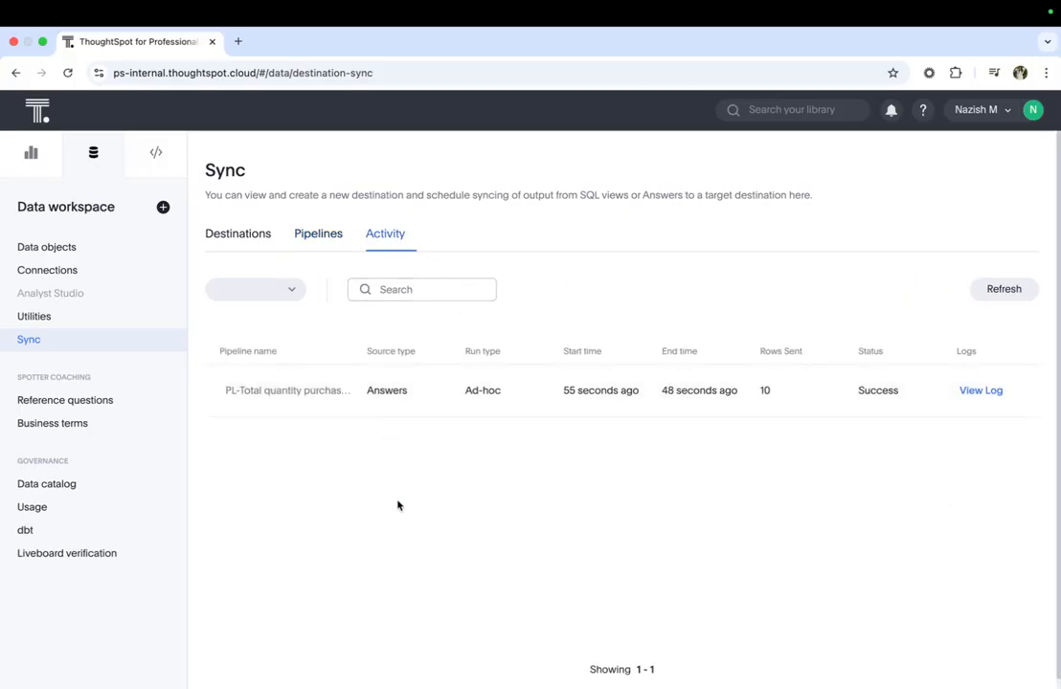
pyautogui.scroll(-1, 398, 505)
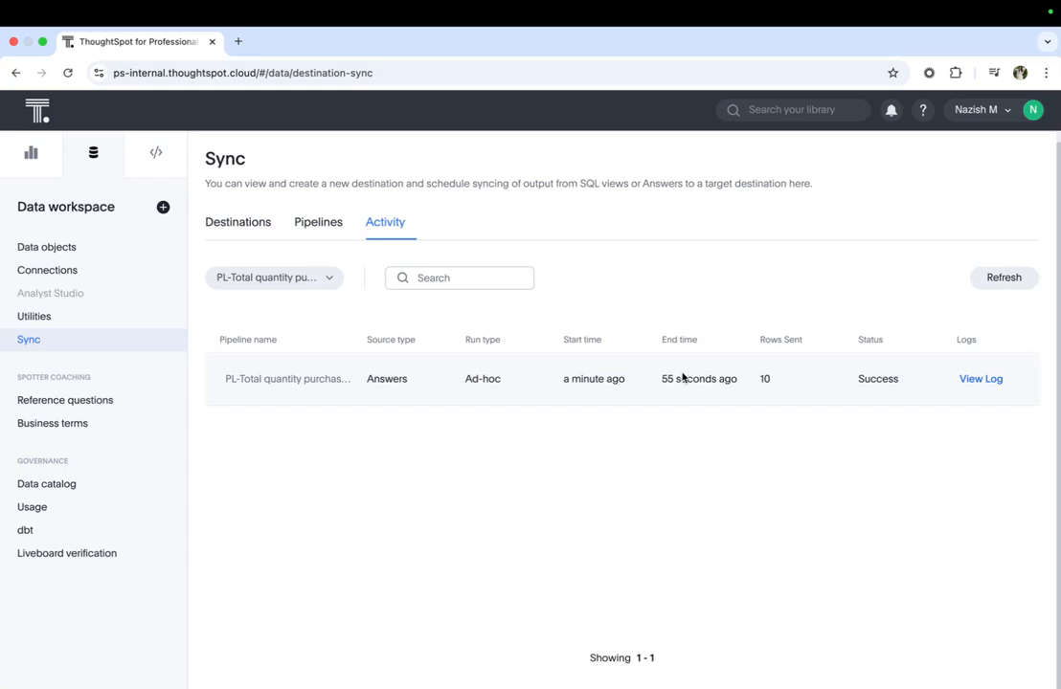
# - Switch to Slack and inspect the synced message and its PNG chart image in the test-sync-ts channel
pyautogui.hotkey('ctrl', 'Left')
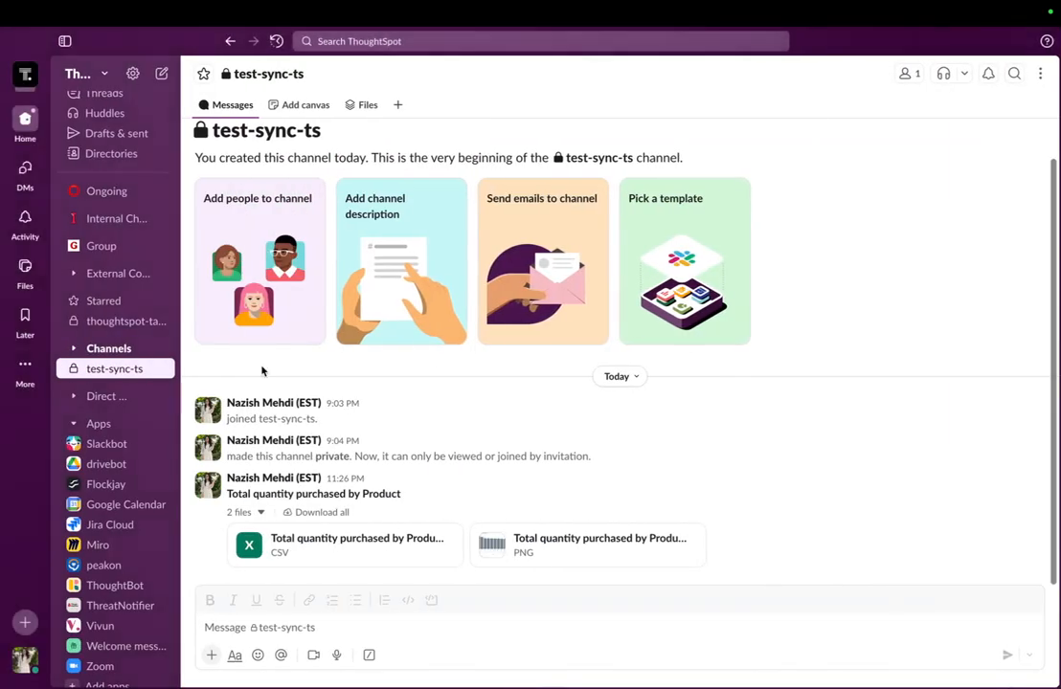
pyautogui.moveTo(411, 497); pyautogui.dragTo(227, 504)
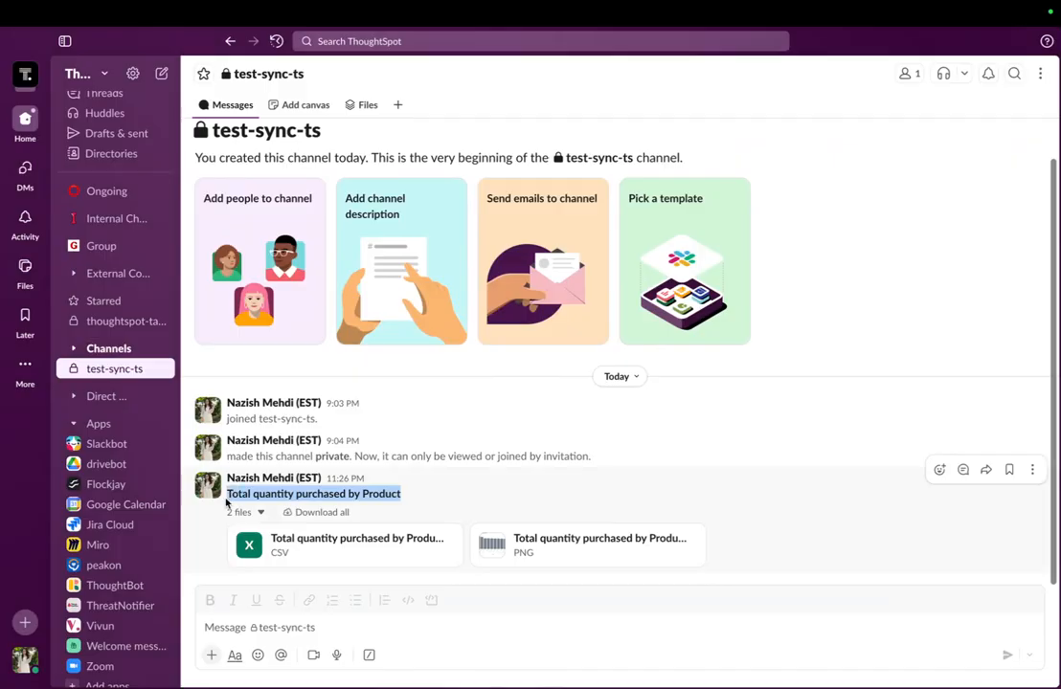
pyautogui.click(496, 496)
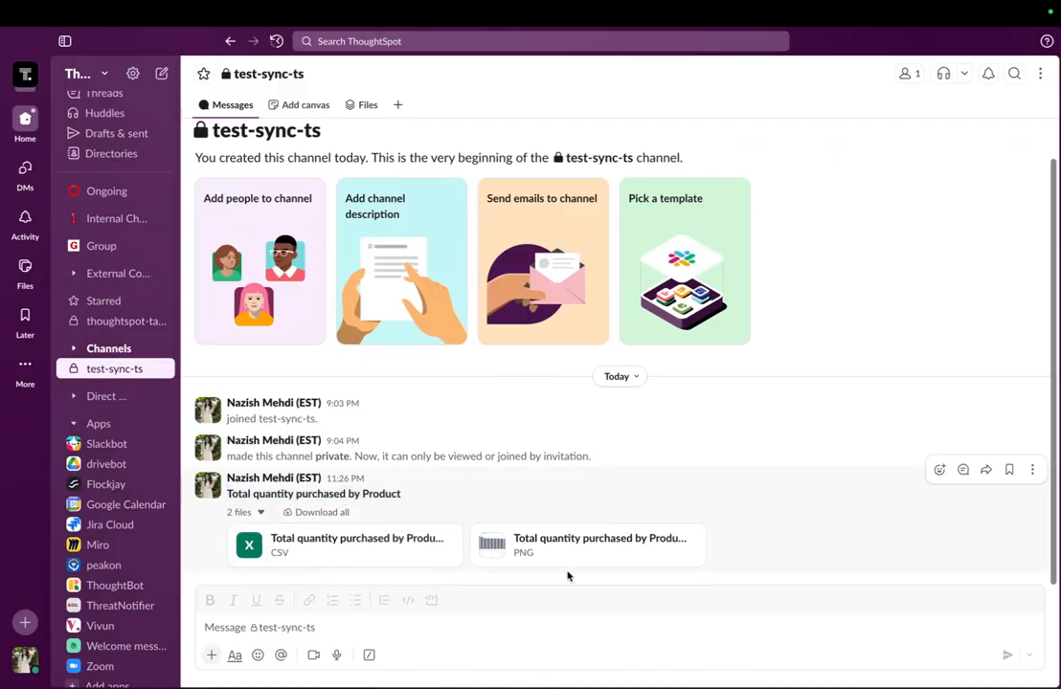
pyautogui.click(527, 546)
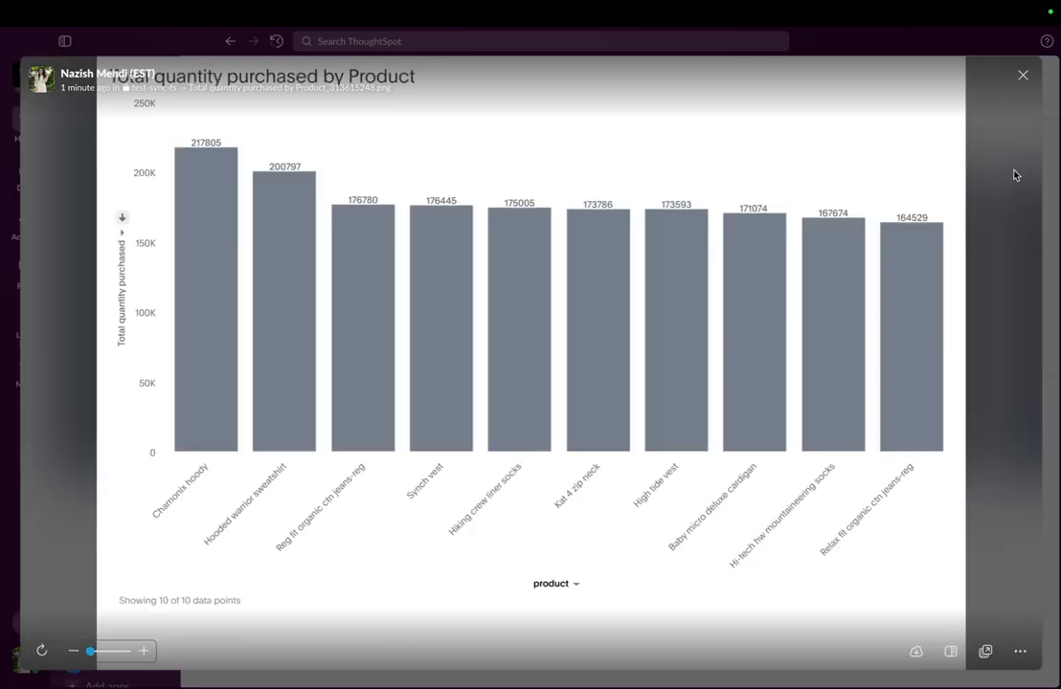
pyautogui.click(1022, 75)
# - Return to ThoughtSpot in the browser and reopen the ThoughtSpot Sync Liveboard to look over its charts
pyautogui.hotkey('ctrl', 'Right')
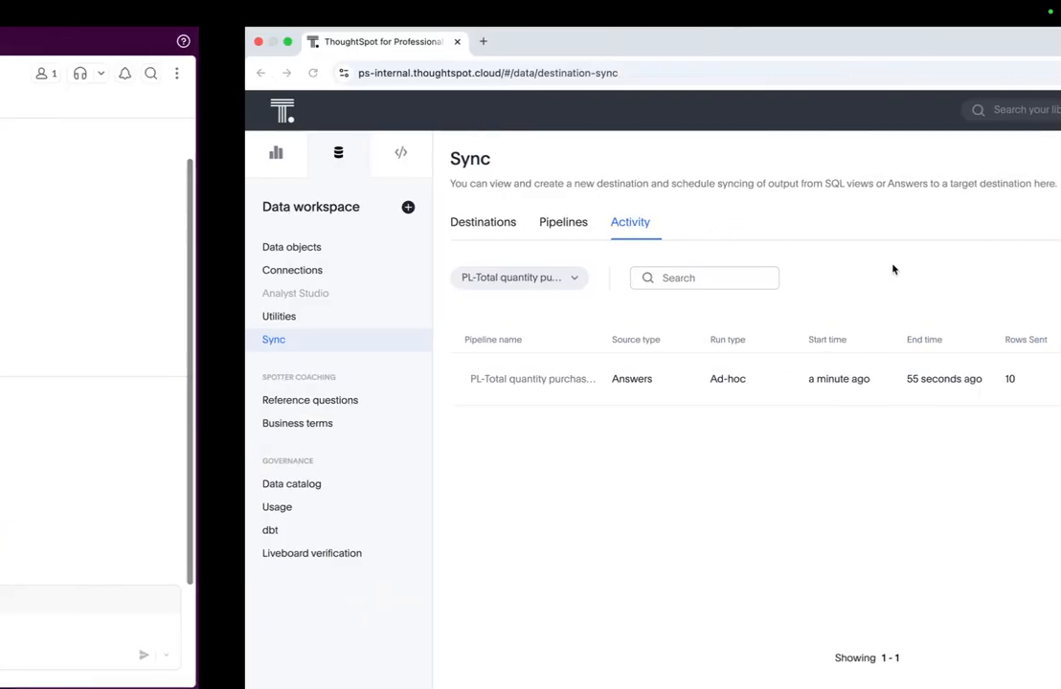
pyautogui.click(38, 165)
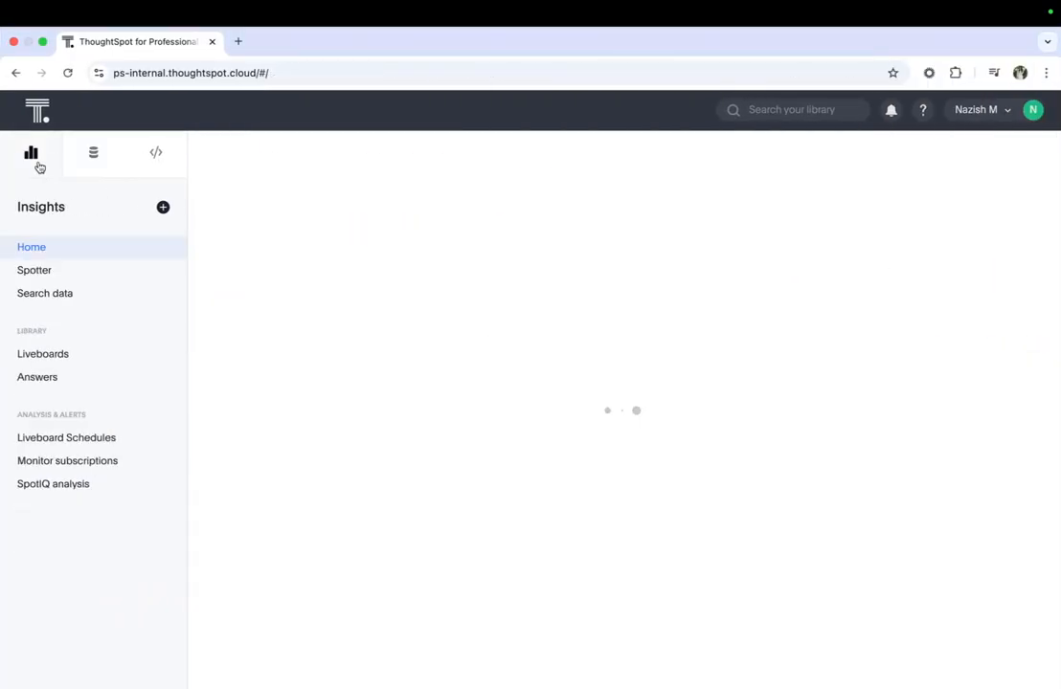
pyautogui.click(51, 353)
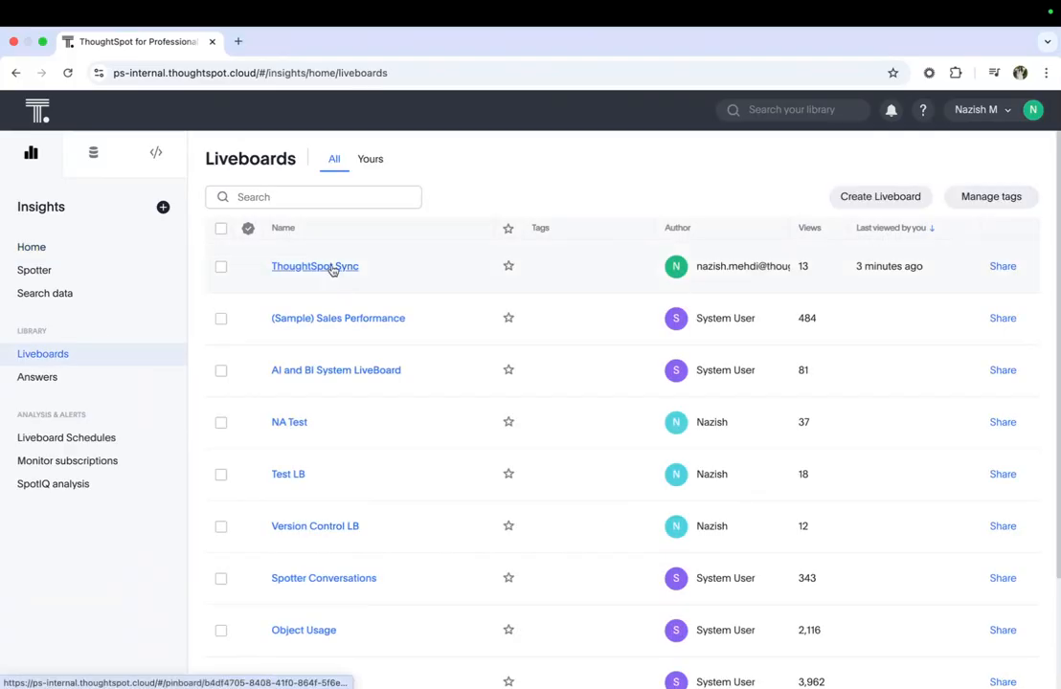
pyautogui.click(331, 268)
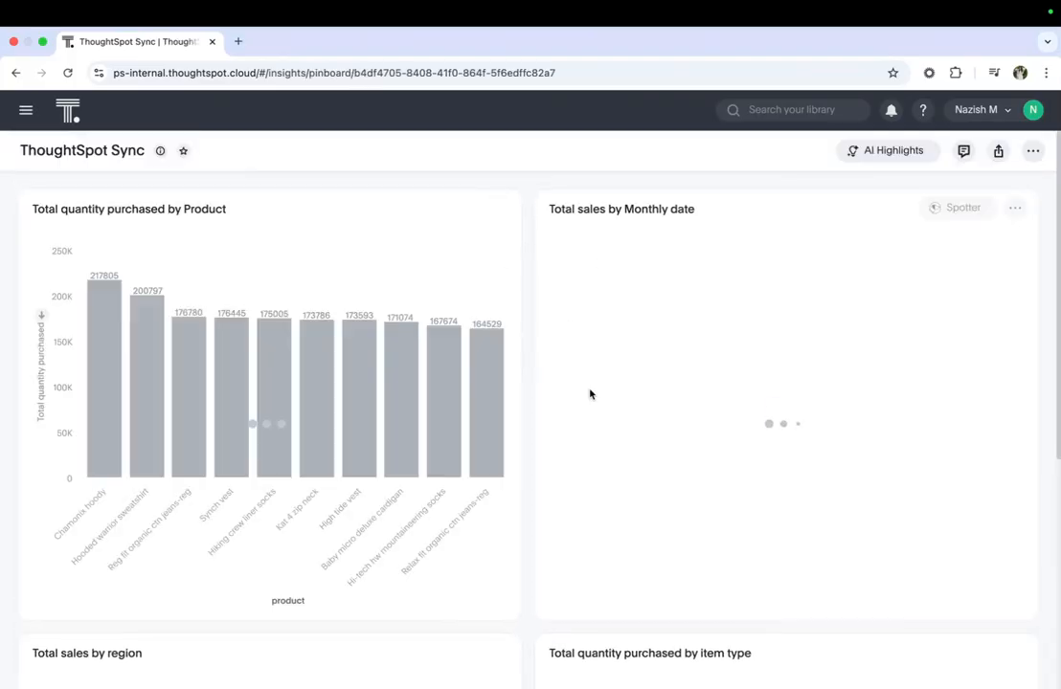
pyautogui.scroll(-3, 591, 393)
pyautogui.scroll(3, 592, 388)
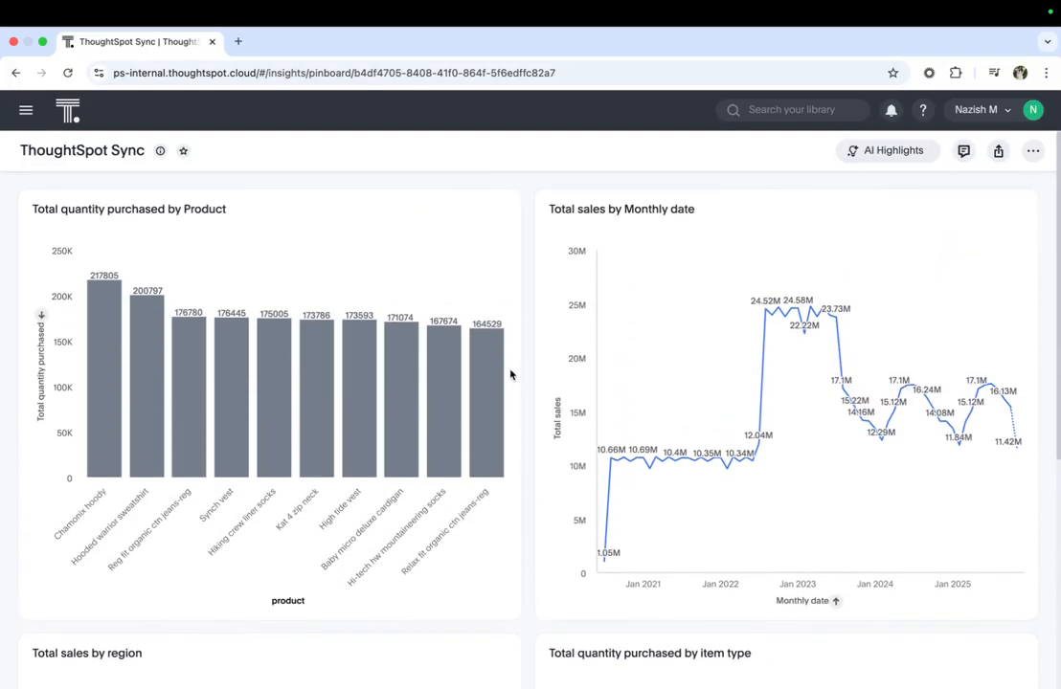
# - Open the Sync to Slack setup for the whole ThoughtSpot Sync Liveboard, keeping PL-ThoughtSpot Sync as the pipeline name
pyautogui.click(1033, 150)
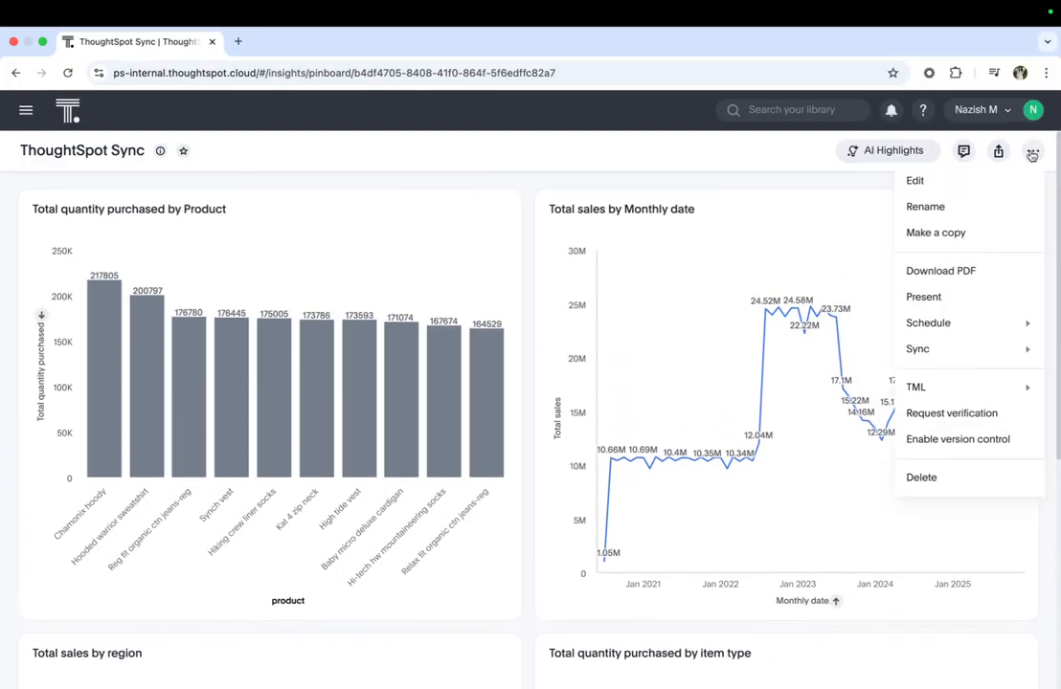
pyautogui.moveTo(935, 351)
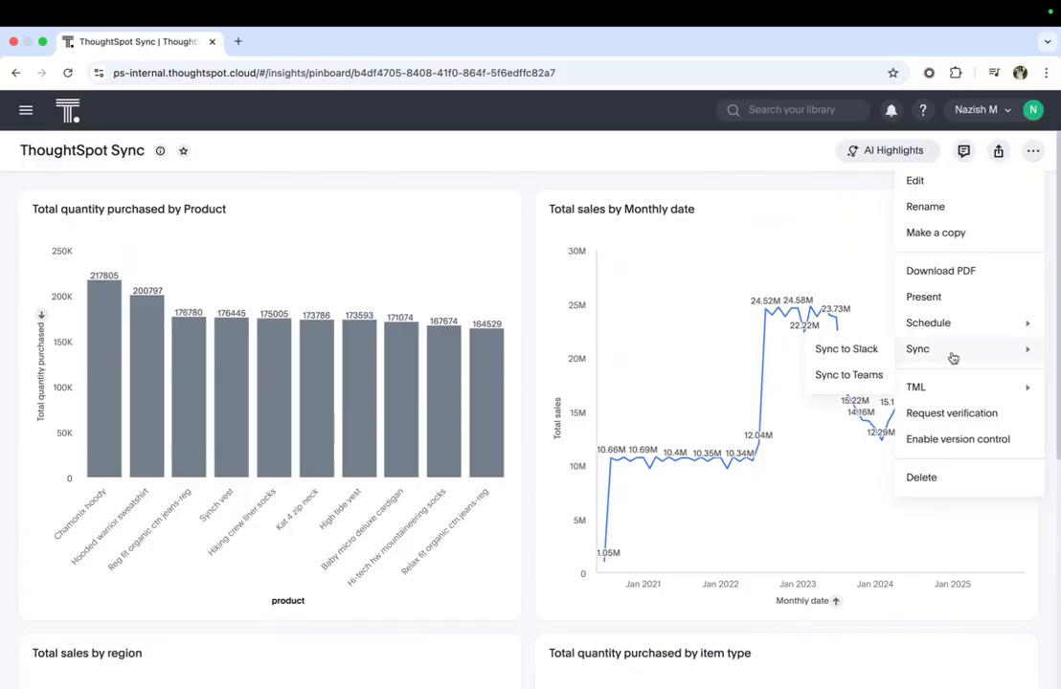
pyautogui.click(857, 356)
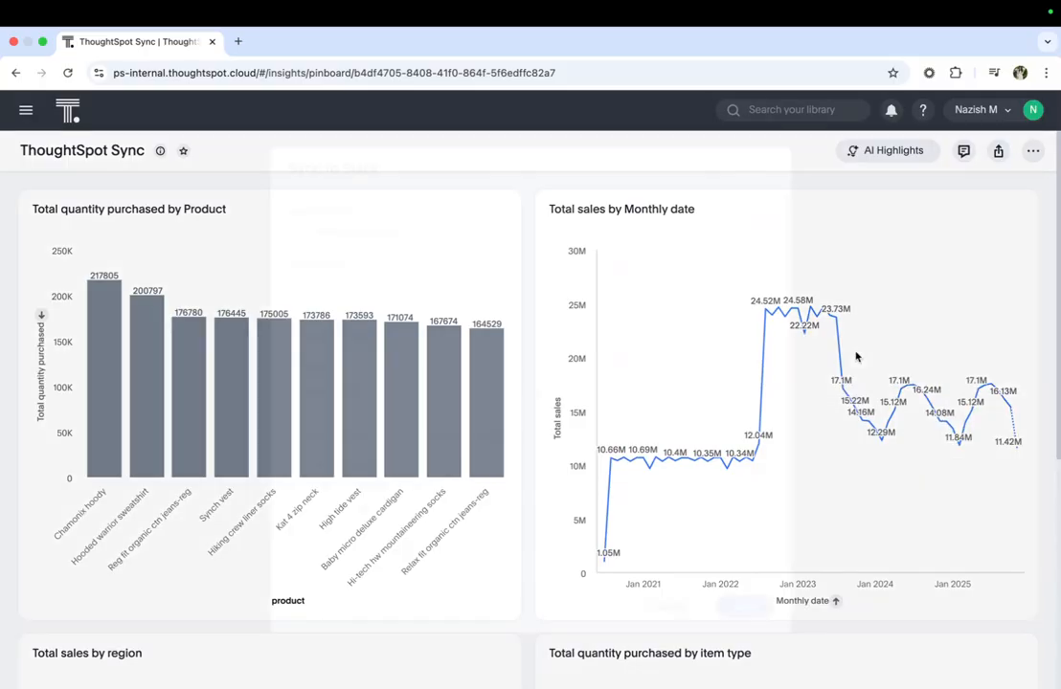
pyautogui.moveTo(445, 230); pyautogui.dragTo(296, 232)
pyautogui.click(415, 236)
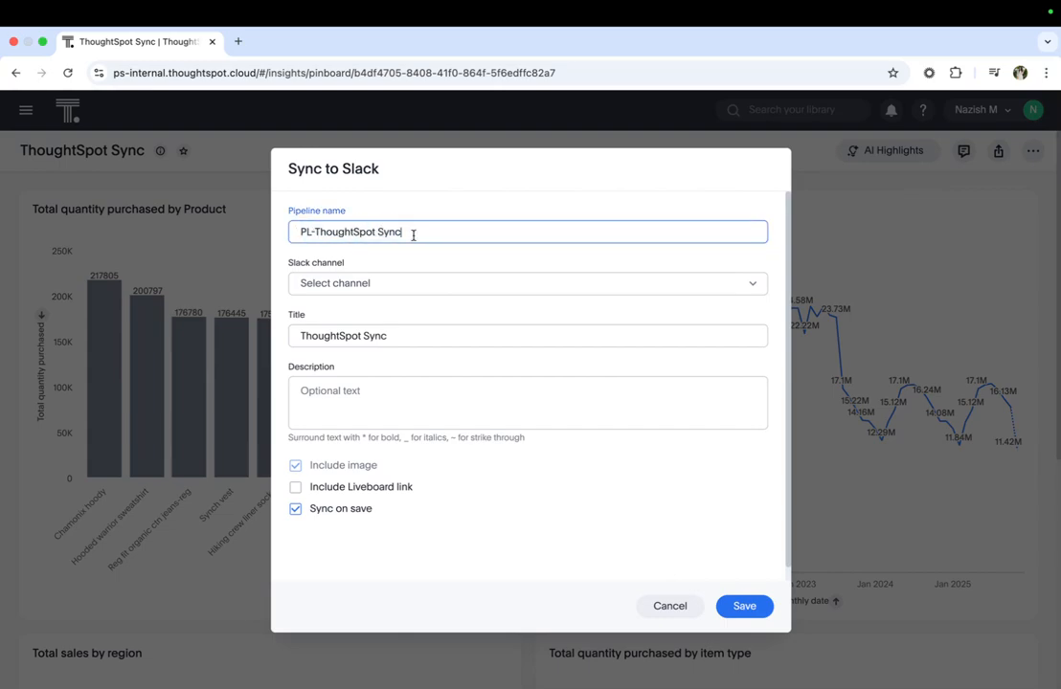
# - Search the Slack channels for "test" and choose test-sync-ts as the pipeline's destination channel
pyautogui.click(375, 285)
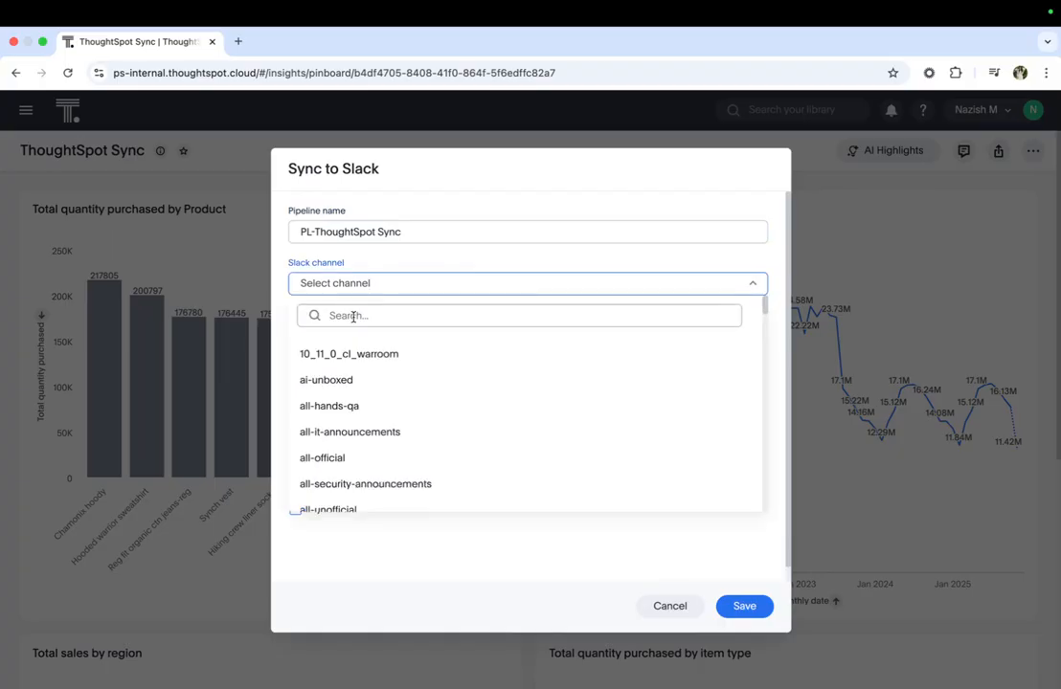
pyautogui.click(354, 316)
pyautogui.write('ts-')
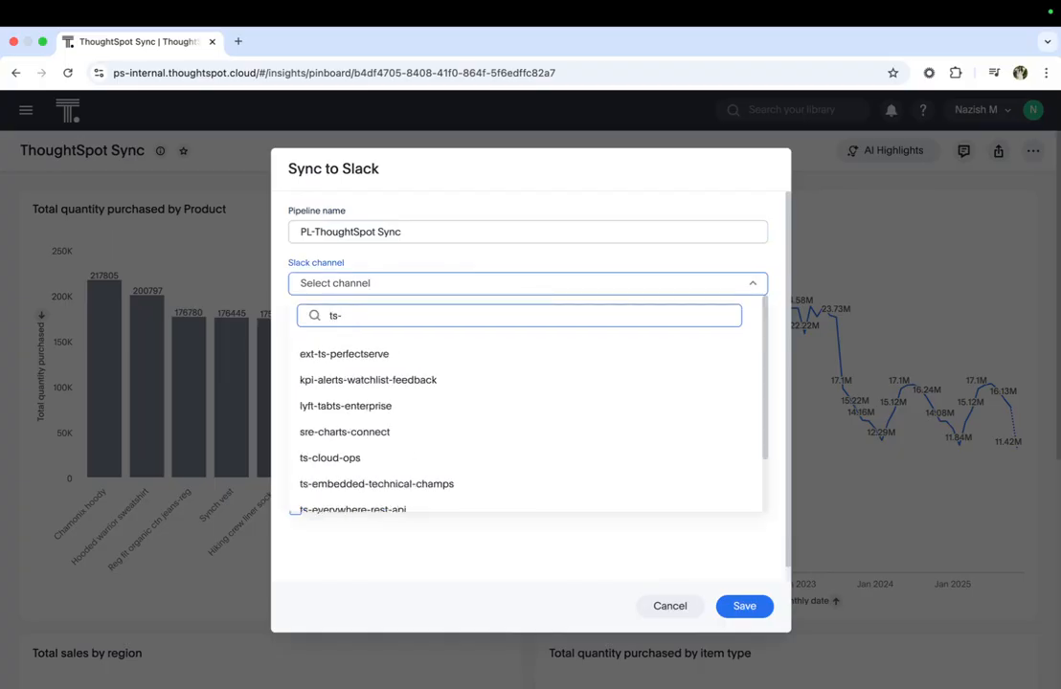
pyautogui.press('BackSpace')
pyautogui.press('BackSpace')
pyautogui.write('est')
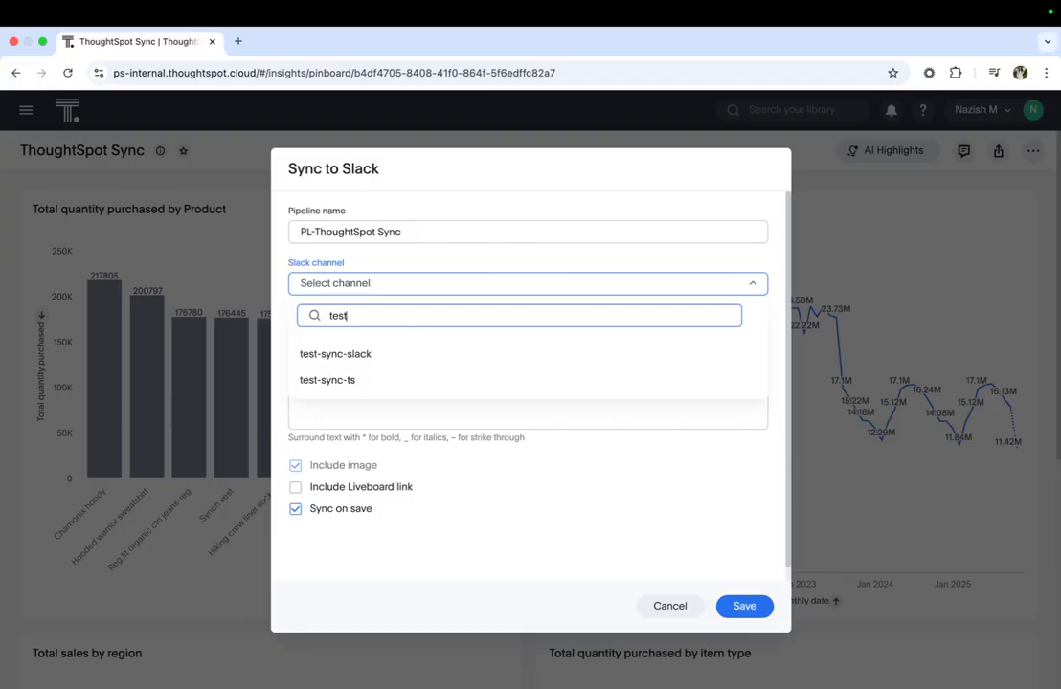
pyautogui.click(307, 380)
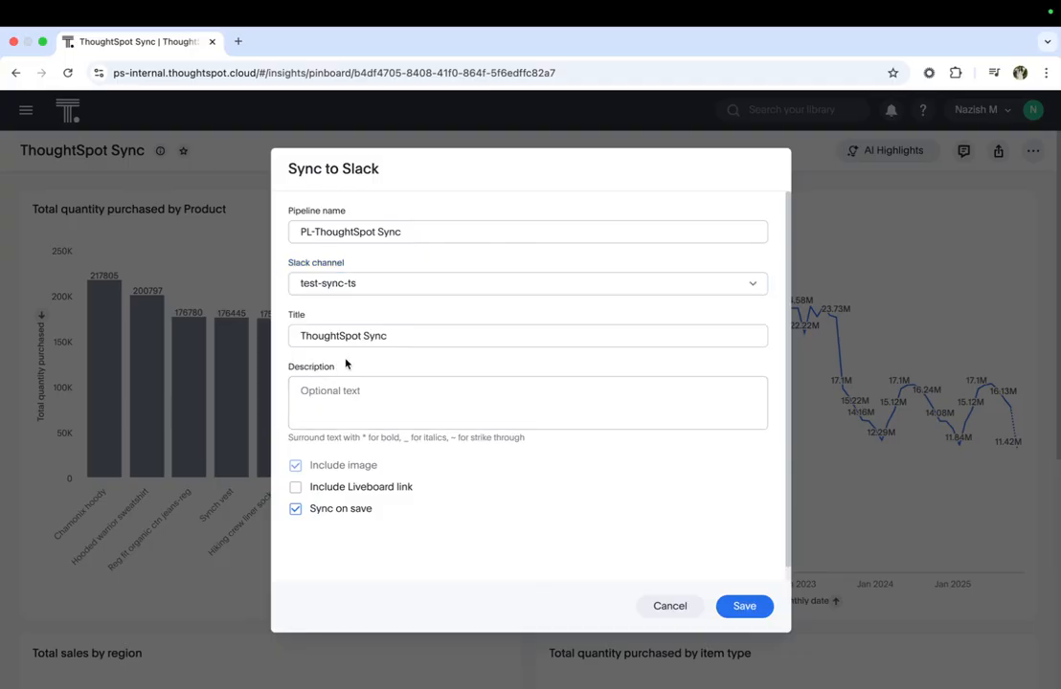
# - Keep the title ThoughtSpot Sync, include the Liveboard link in the message, and save the pipeline with Sync on save enabled
pyautogui.moveTo(411, 336); pyautogui.dragTo(278, 342)
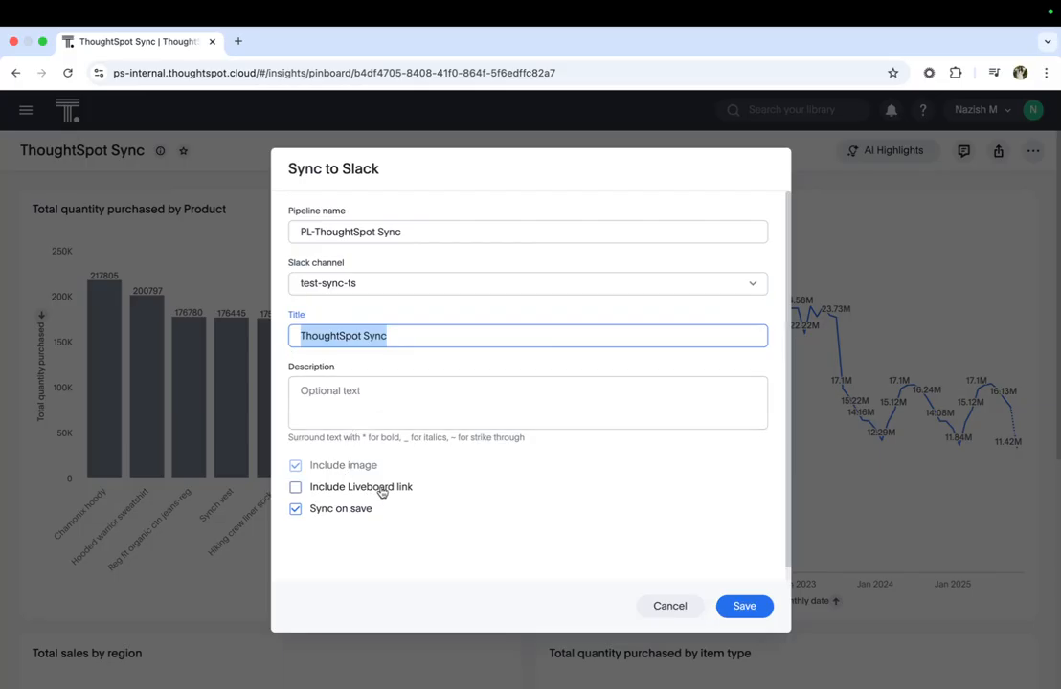
pyautogui.click(340, 495)
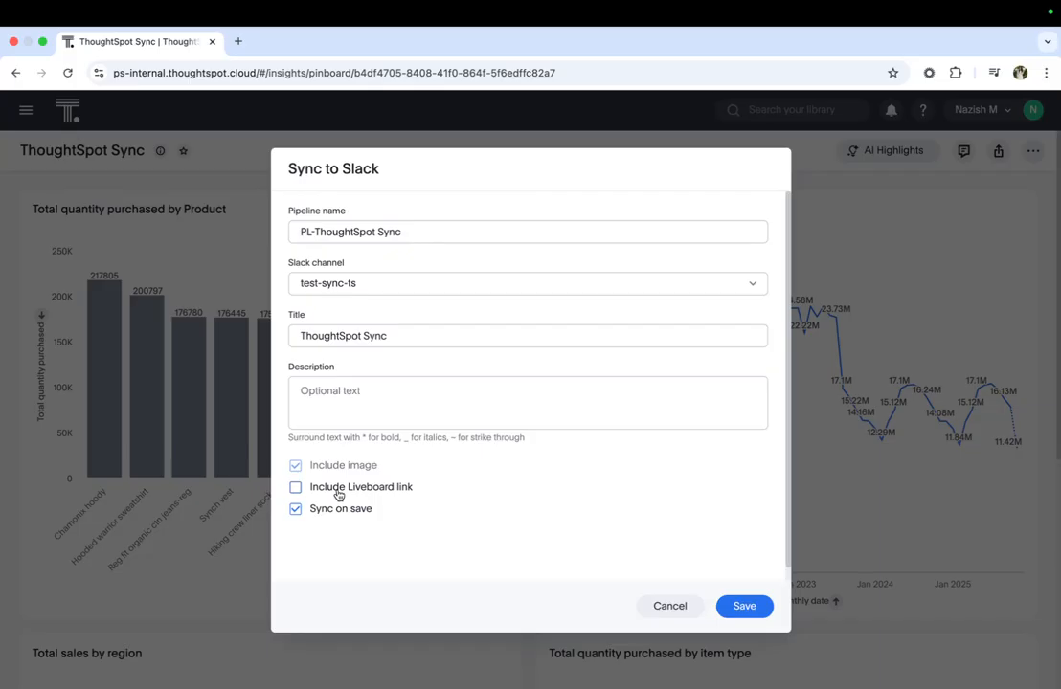
pyautogui.click(296, 488)
pyautogui.moveTo(420, 490); pyautogui.dragTo(299, 493)
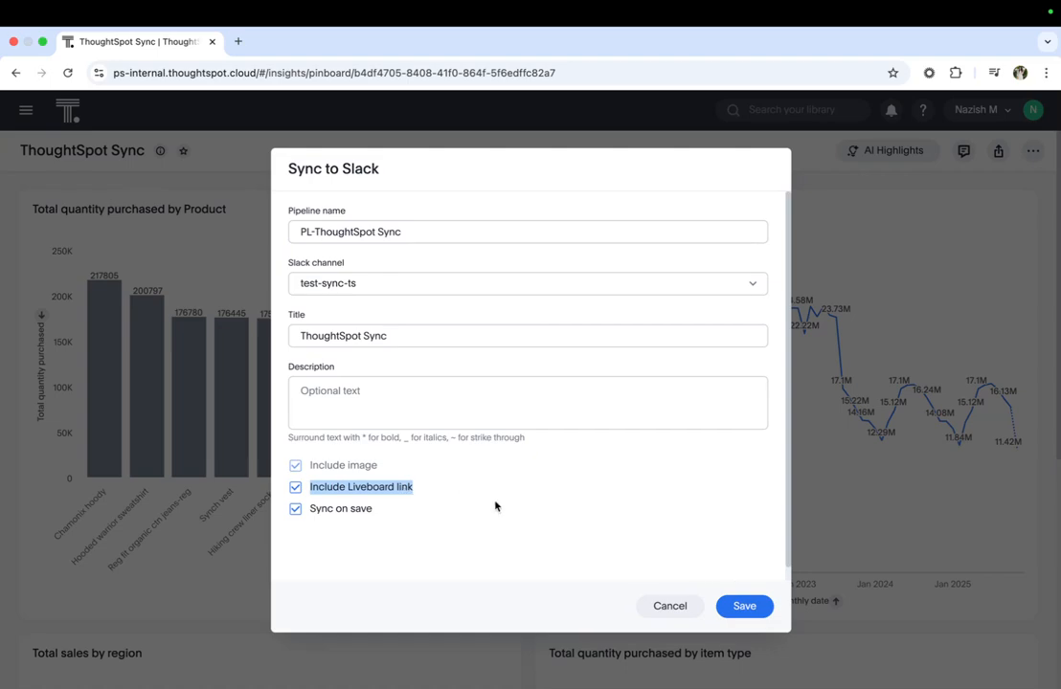
pyautogui.click(751, 606)
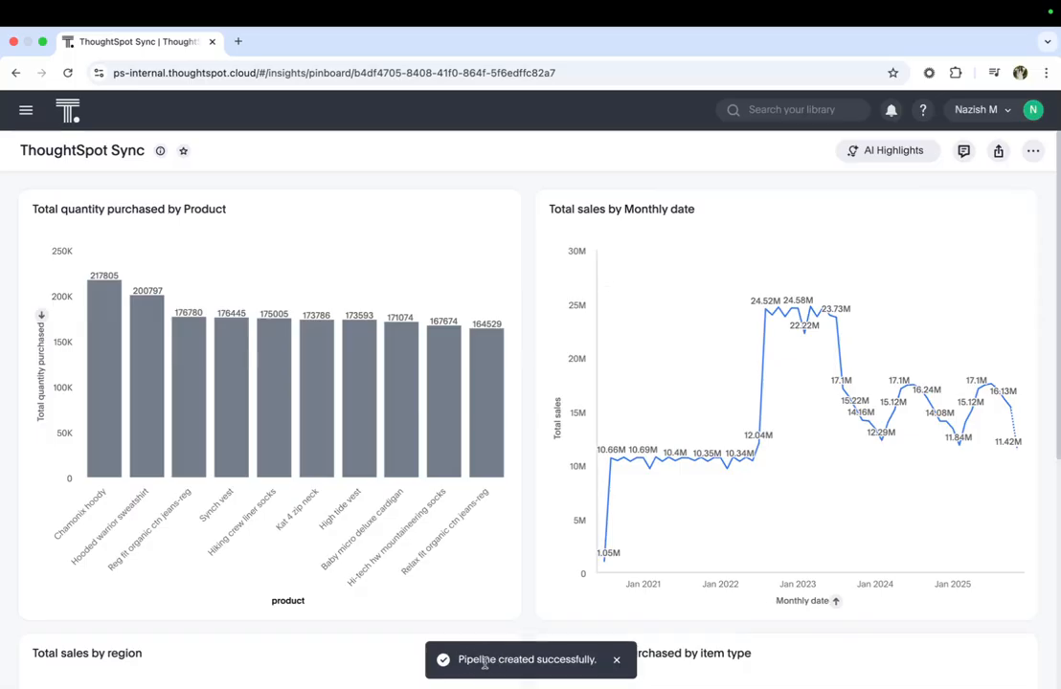
# - Go to Sync in the Data workspace and check the list of pipelines for the Liveboard's new entry
pyautogui.click(67, 117)
pyautogui.click(86, 165)
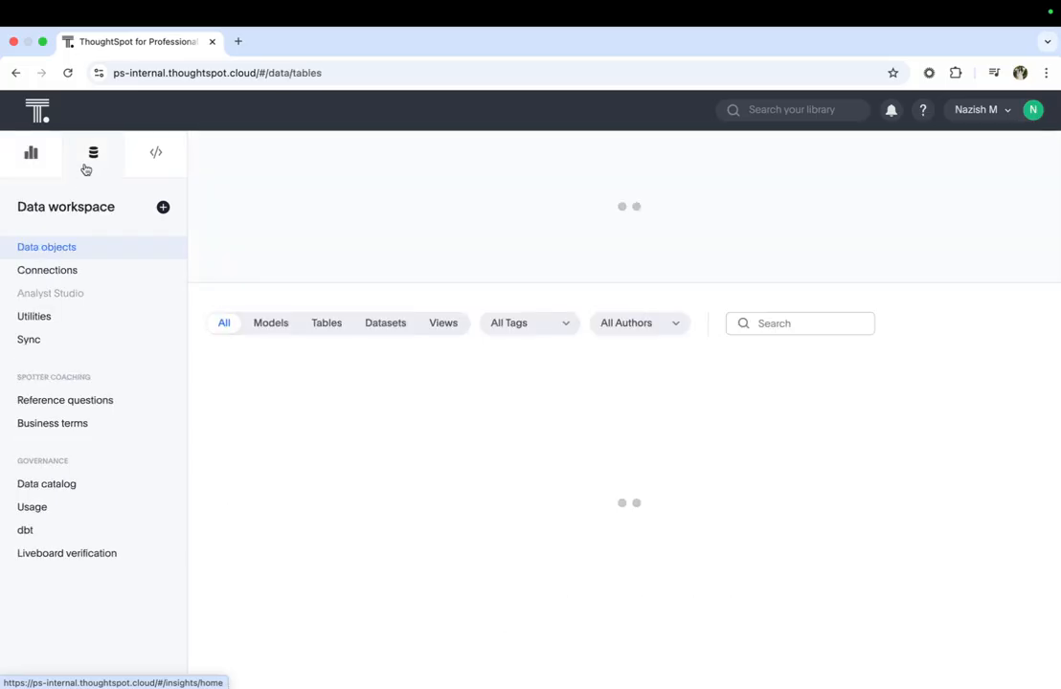
pyautogui.click(55, 341)
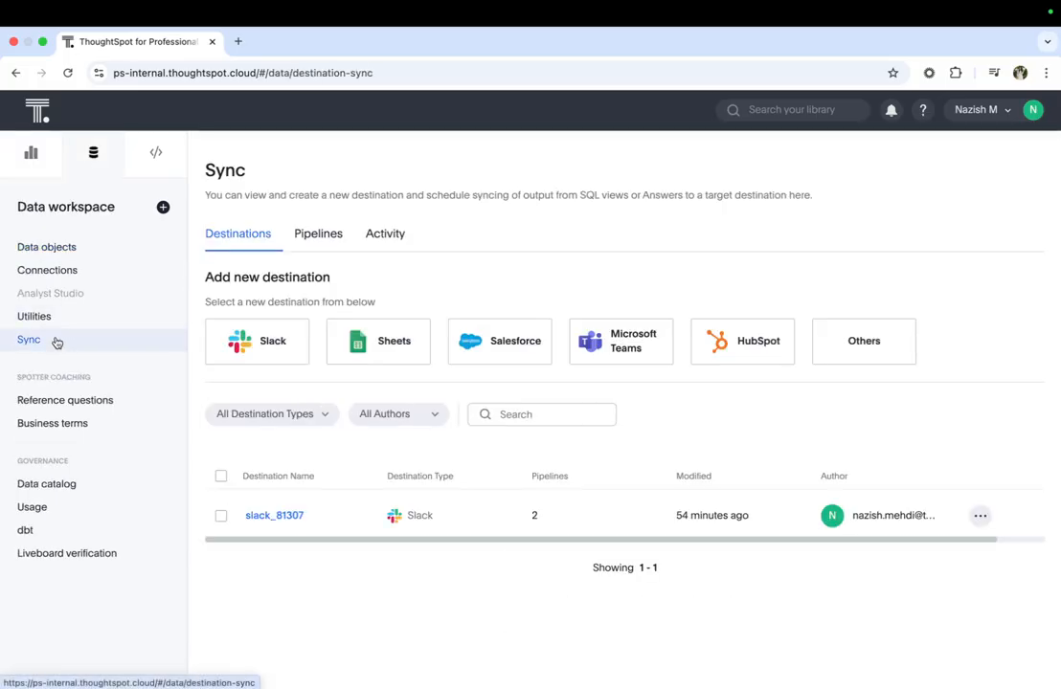
pyautogui.click(332, 237)
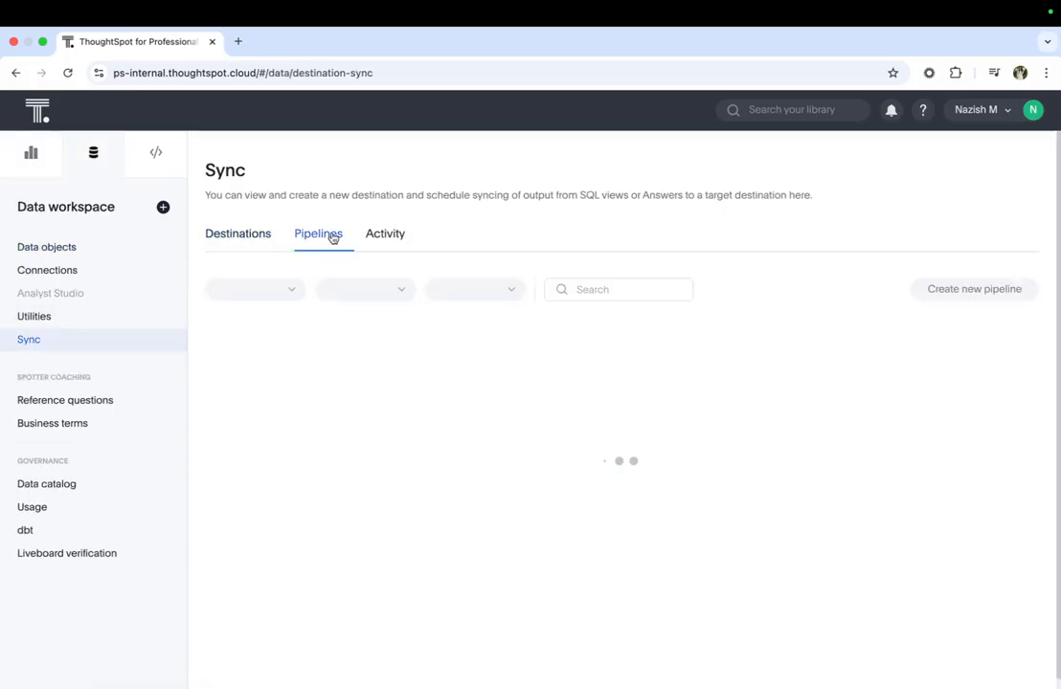
pyautogui.scroll(-1, 378, 437)
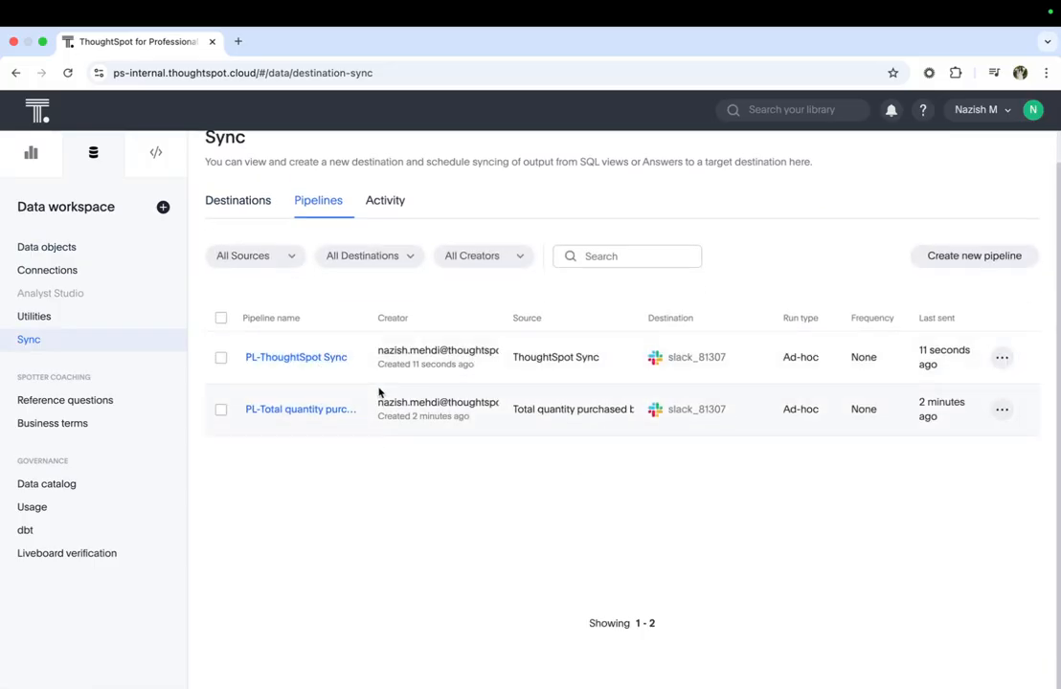
# - Switch to Slack to inspect the synced Liveboard message, link and image in the test-sync-ts channel, and return to ThoughtSpot in the browser
pyautogui.hotkey('ctrl', 'Left')
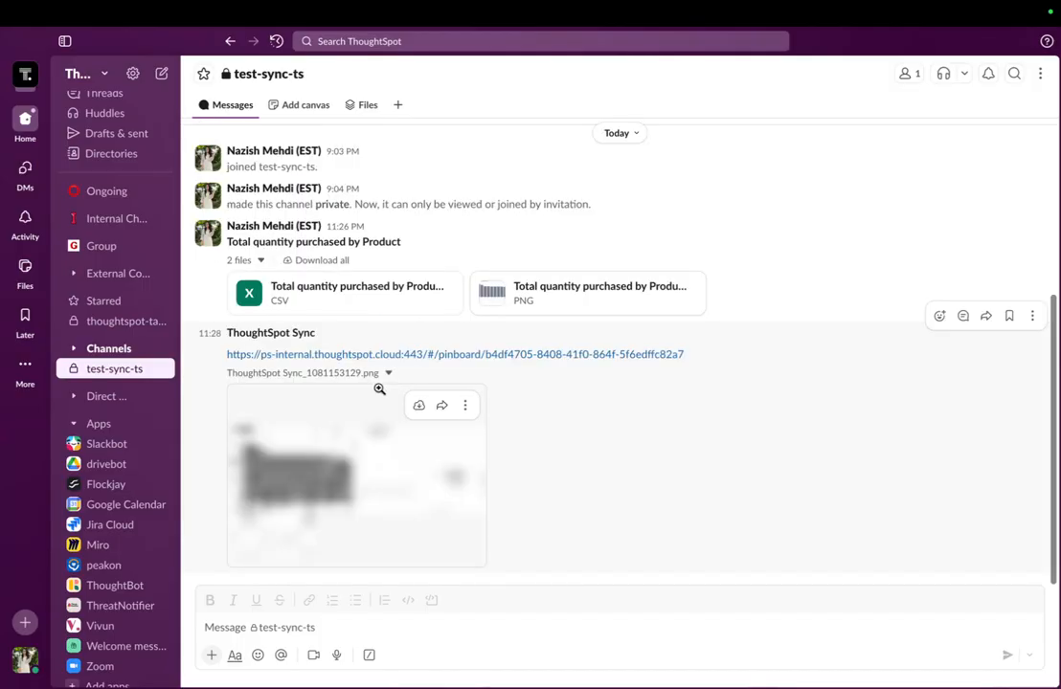
pyautogui.moveTo(318, 335); pyautogui.dragTo(231, 336)
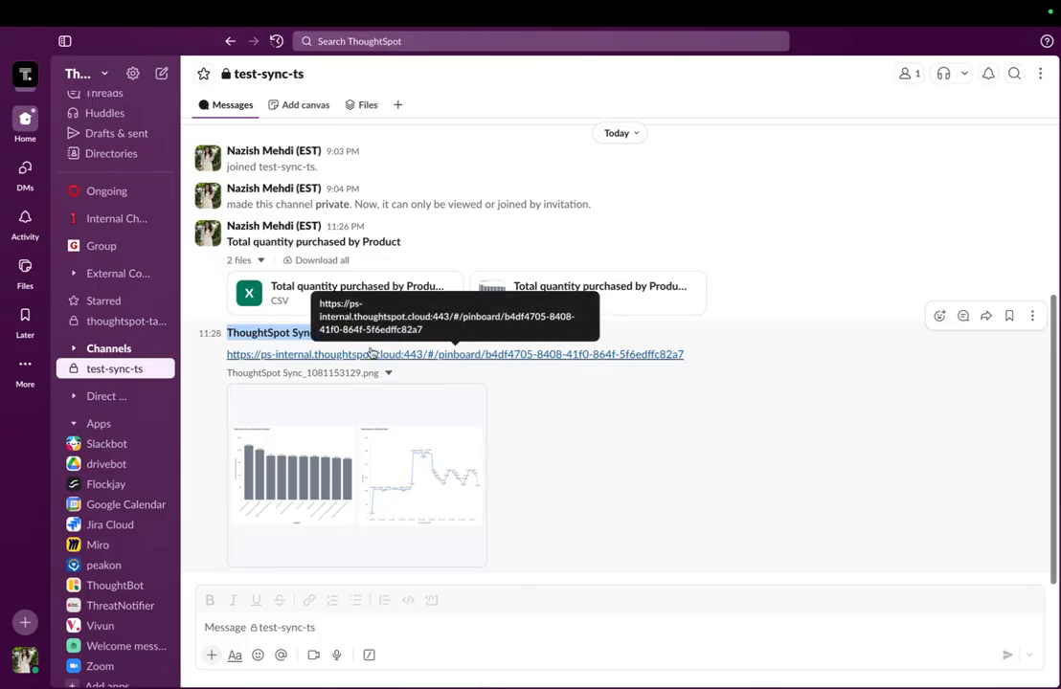
pyautogui.hotkey('ctrl', 'Right')
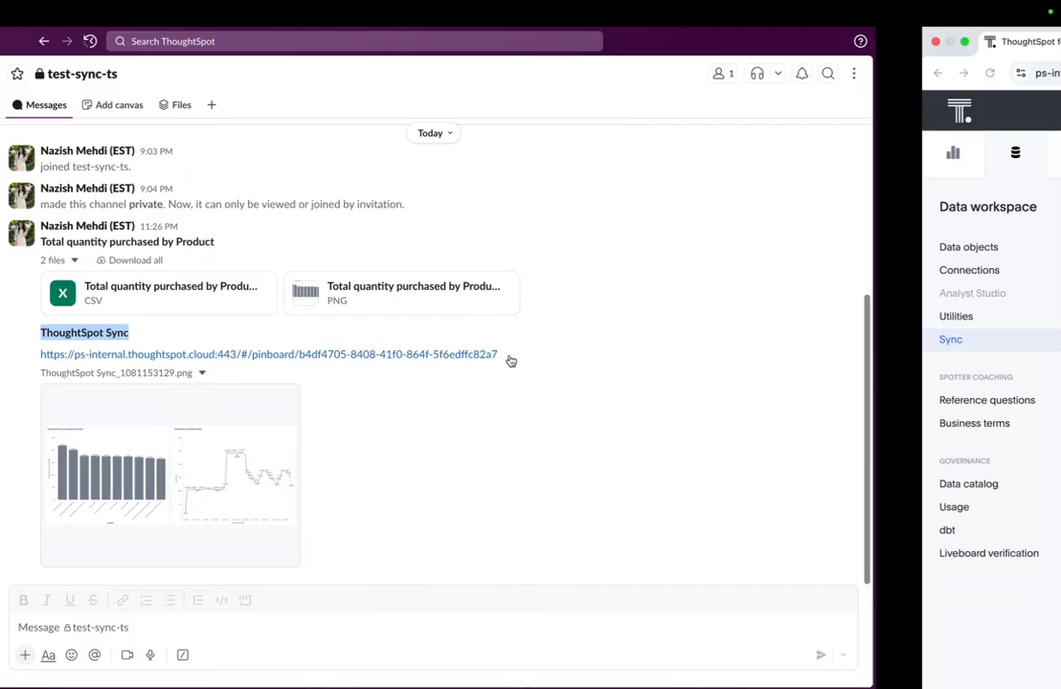